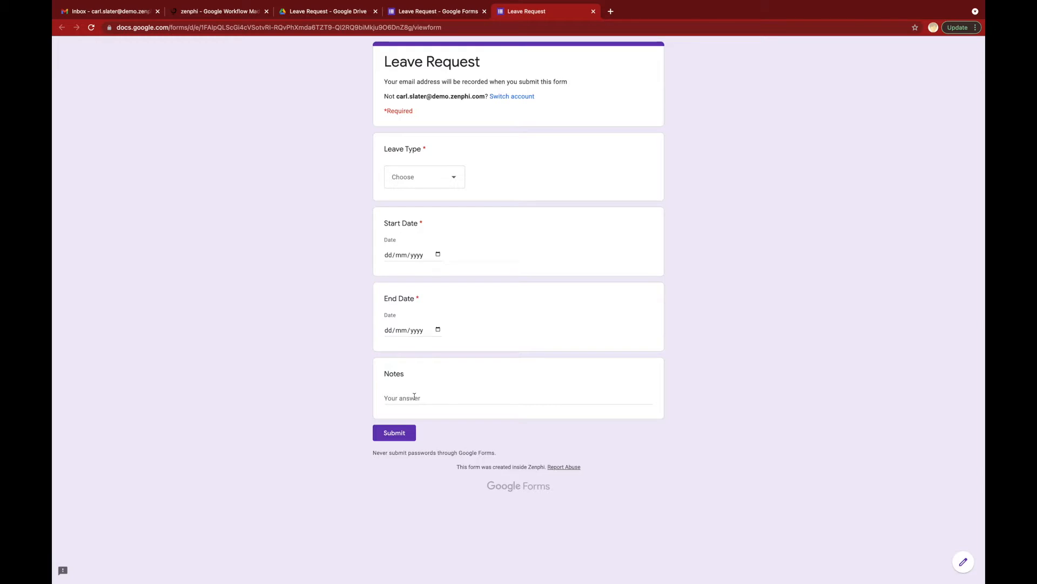
# Step: Inspect the Leave Request form's questions and settings without changes, then go to the zenphi dashboard
pyautogui.click(446, 12)
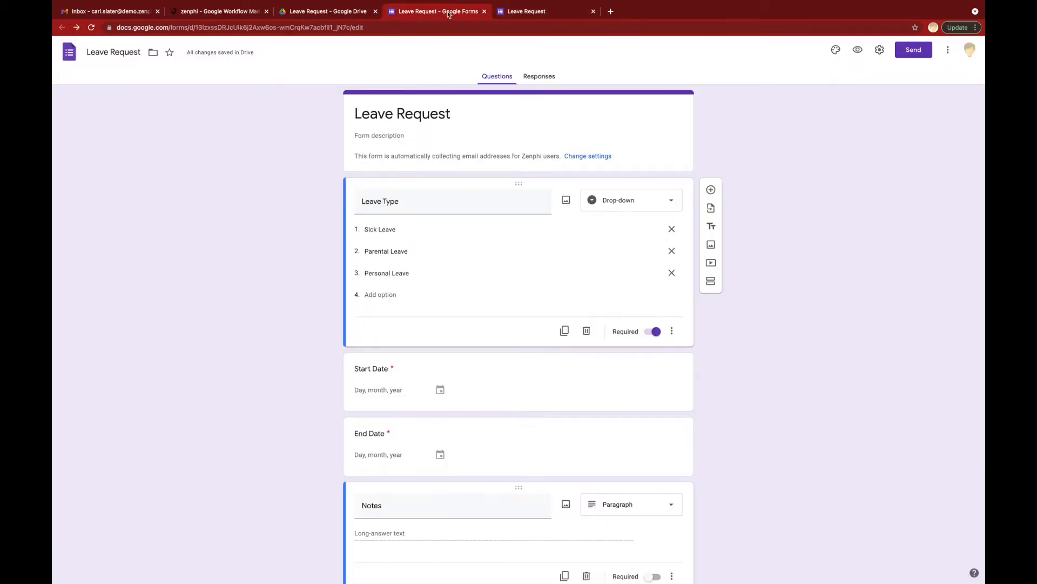
pyautogui.click(880, 49)
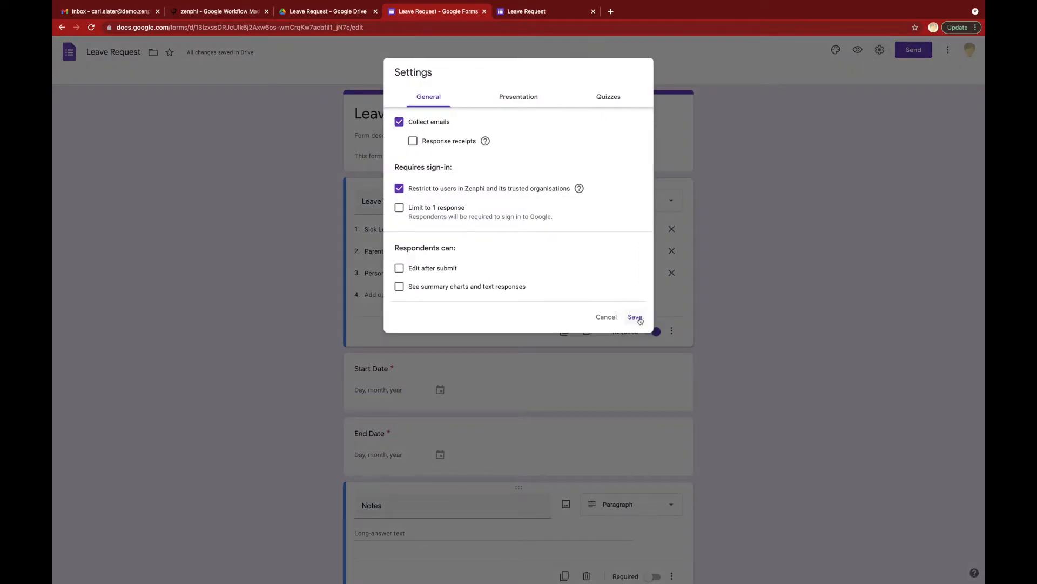
pyautogui.click(607, 320)
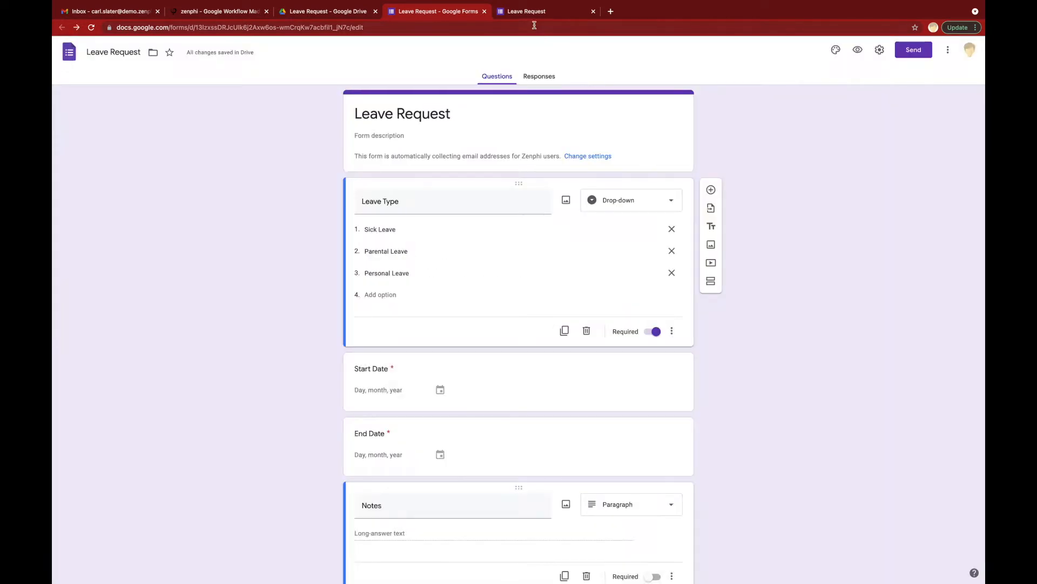
pyautogui.click(529, 12)
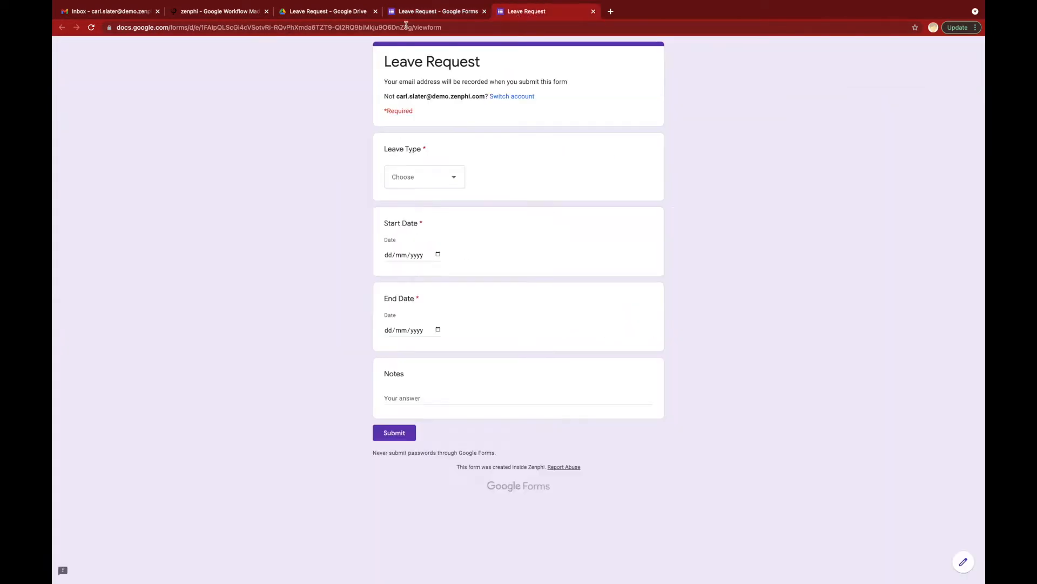
pyautogui.click(229, 14)
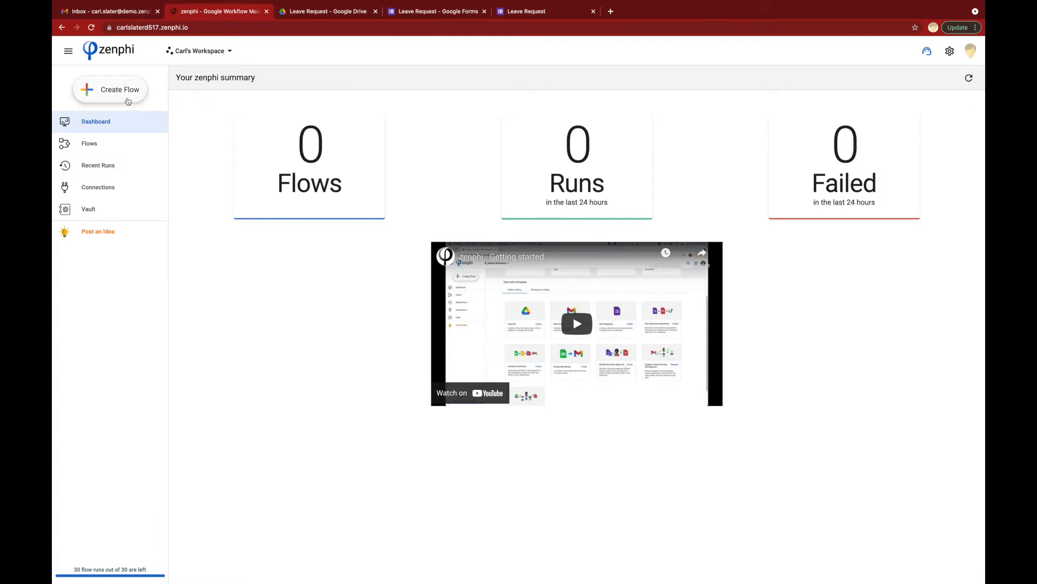
# Step: Create a flow triggered by a new Google Forms response and title it 'Very Simple Leave Approval'
pyautogui.click(128, 101)
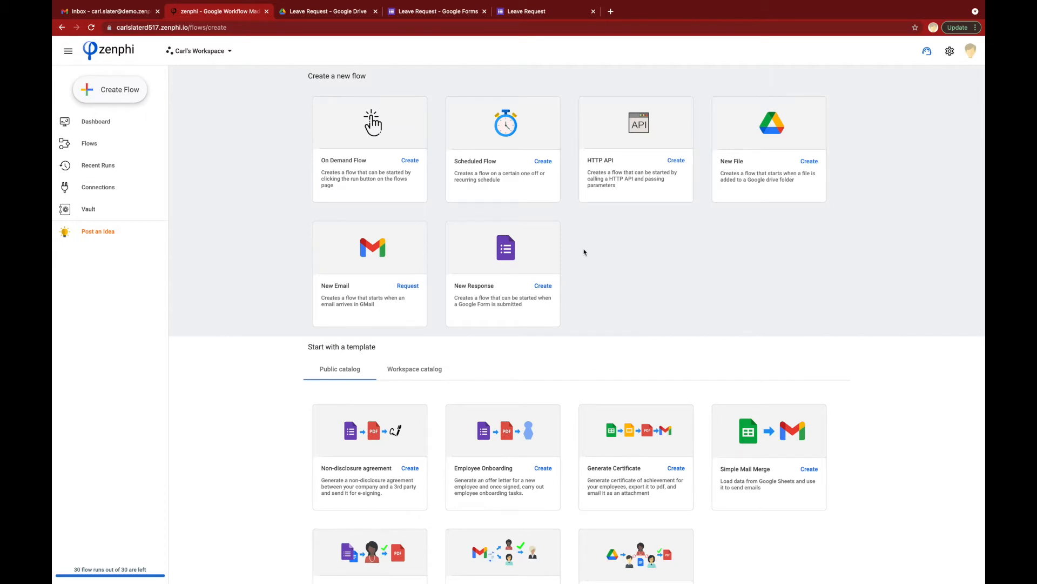
pyautogui.click(544, 286)
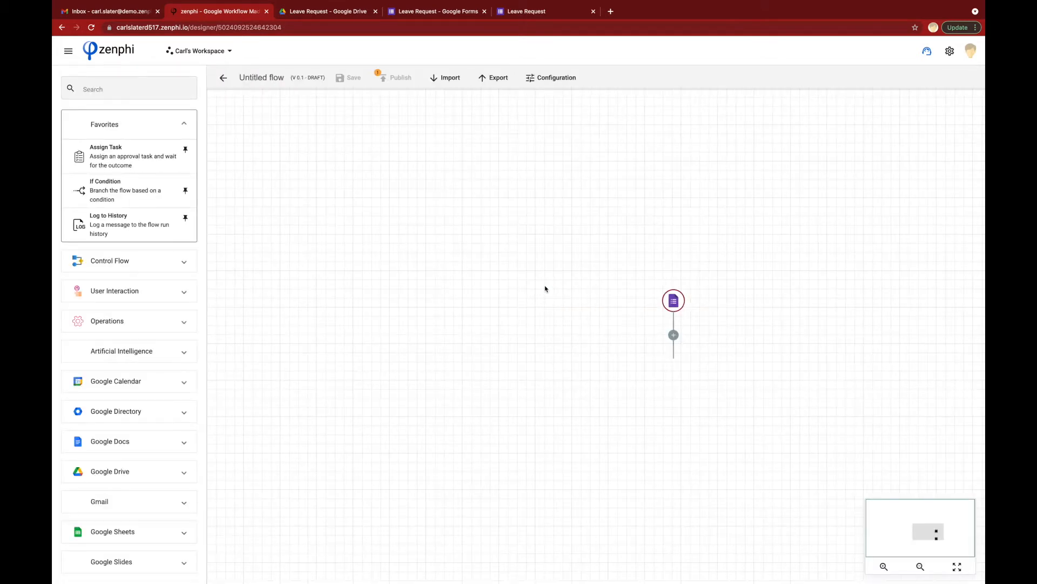
pyautogui.moveTo(595, 322); pyautogui.dragTo(427, 238)
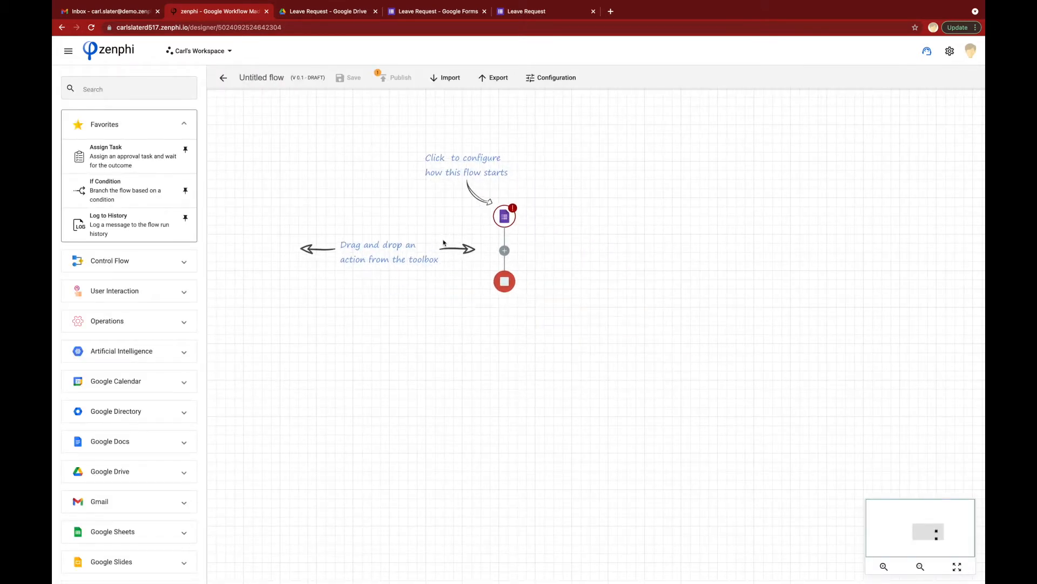
pyautogui.click(260, 77)
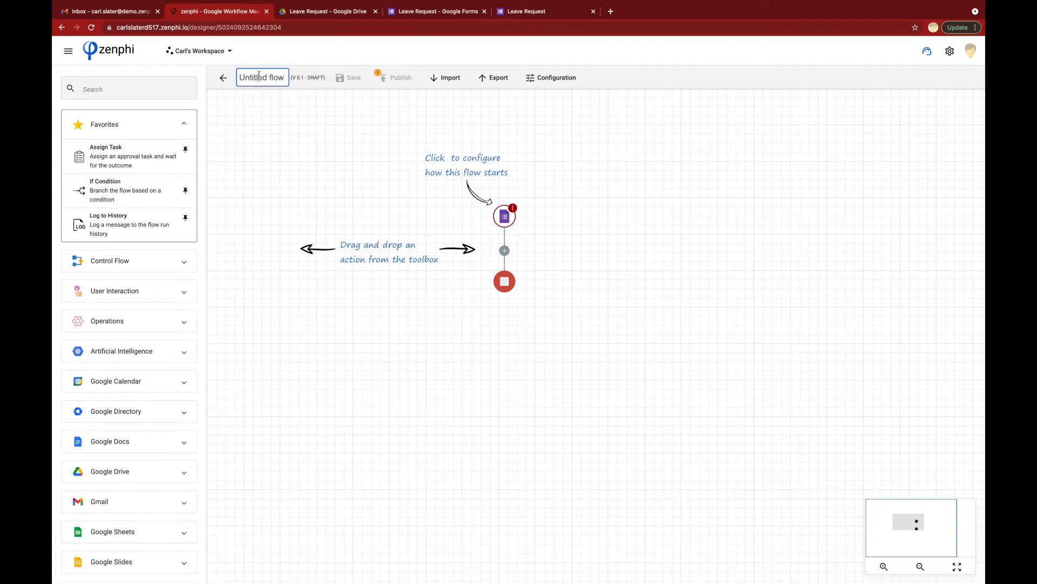
pyautogui.write('V')
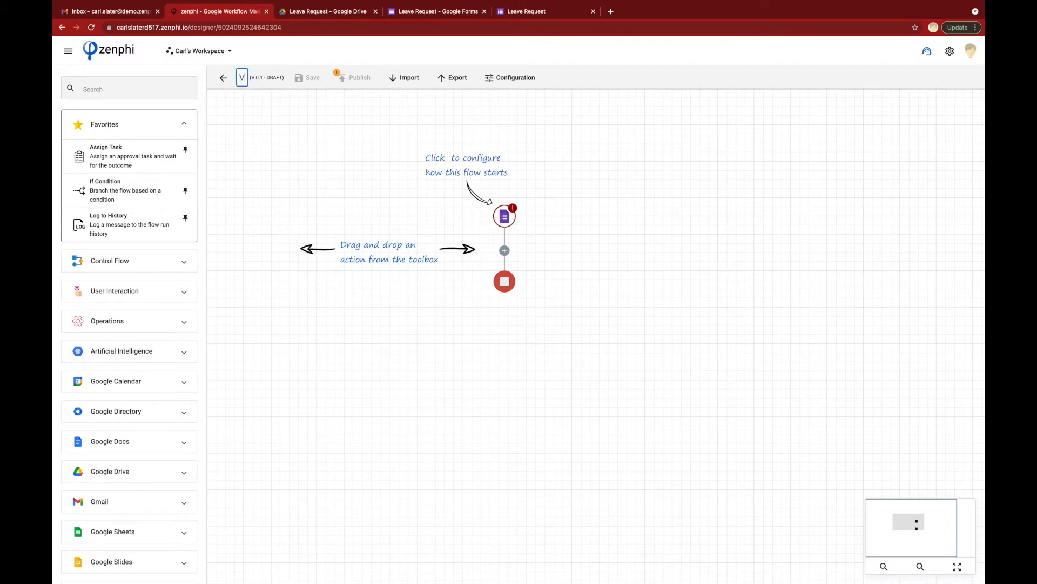
pyautogui.write('ery Simple Leave Approval')
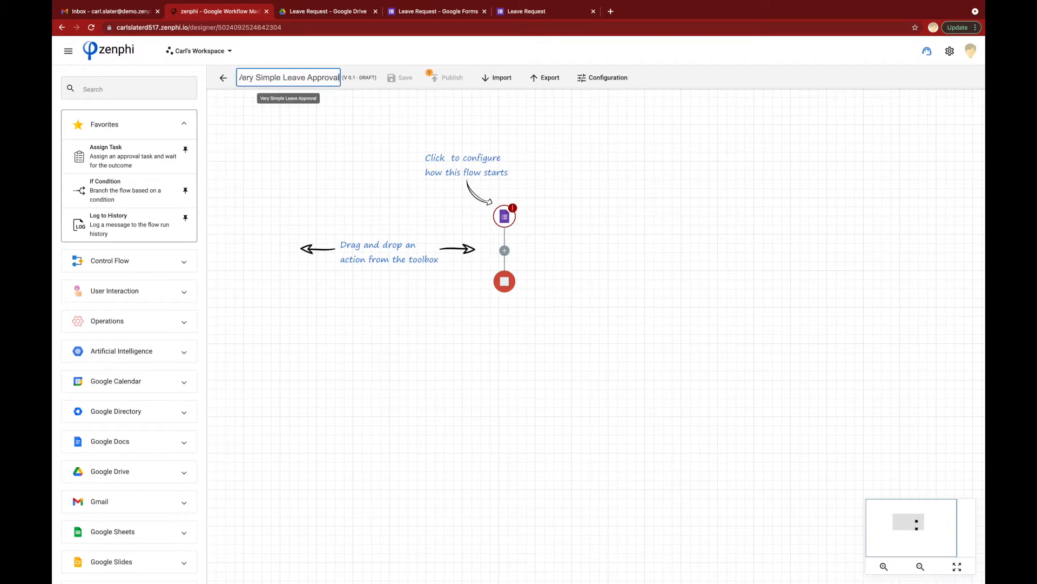
pyautogui.click(512, 220)
# Step: Authorize a 'New Google Forms connection' with the Google account and assign it to the form trigger
pyautogui.click(511, 220)
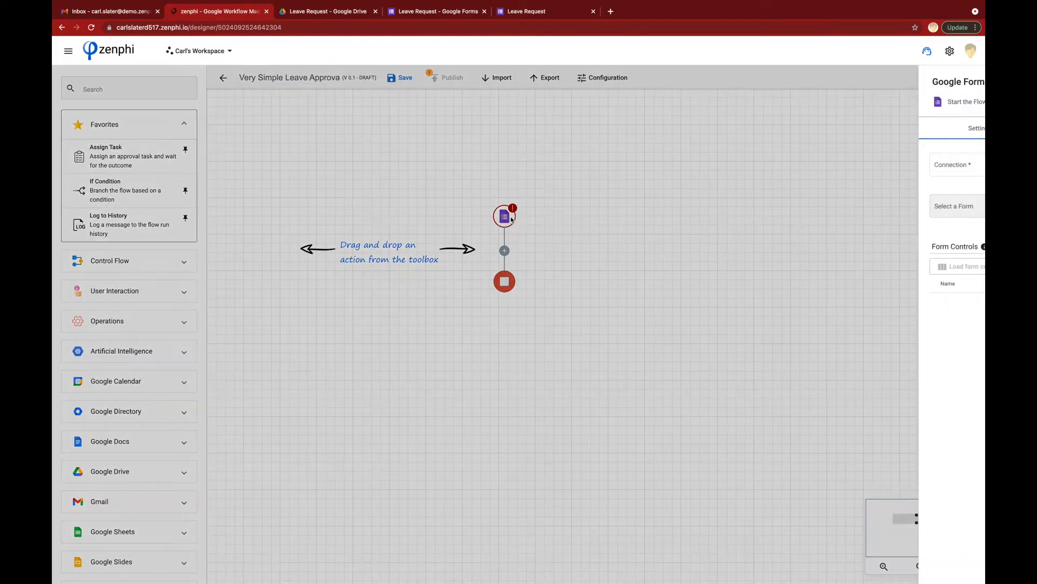
pyautogui.click(849, 174)
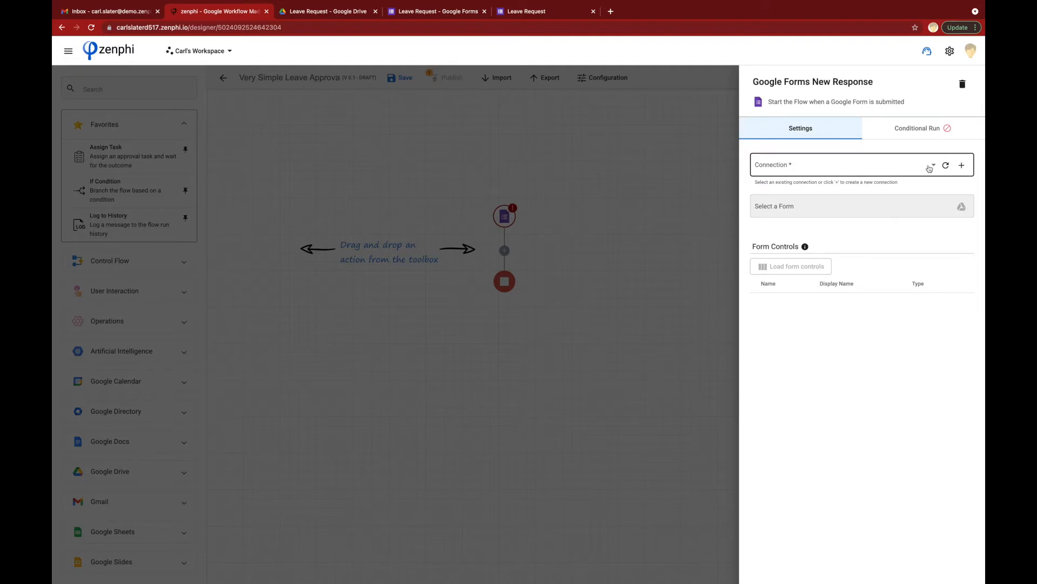
pyautogui.click(935, 167)
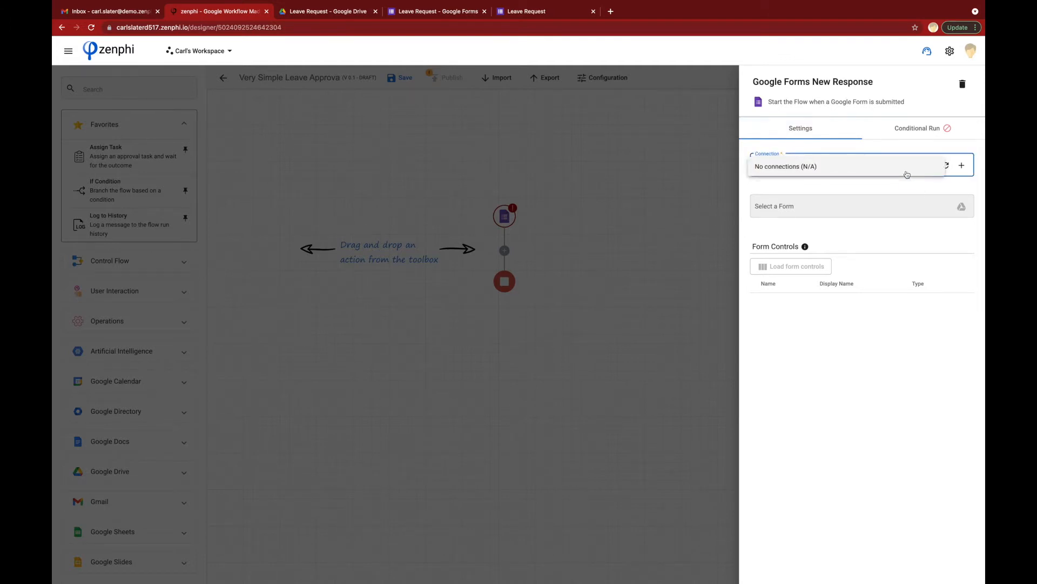
pyautogui.click(906, 186)
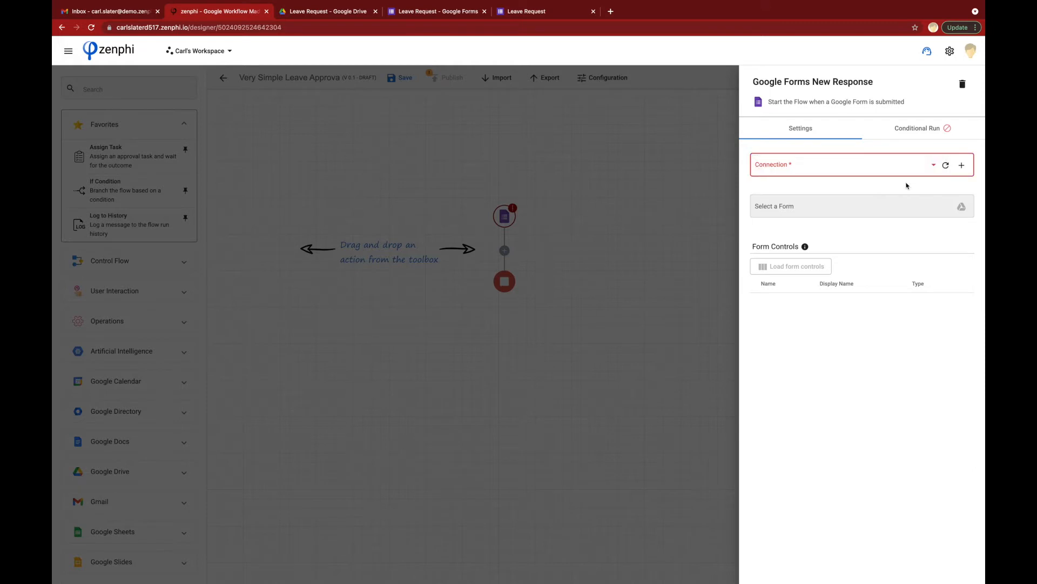
pyautogui.click(962, 171)
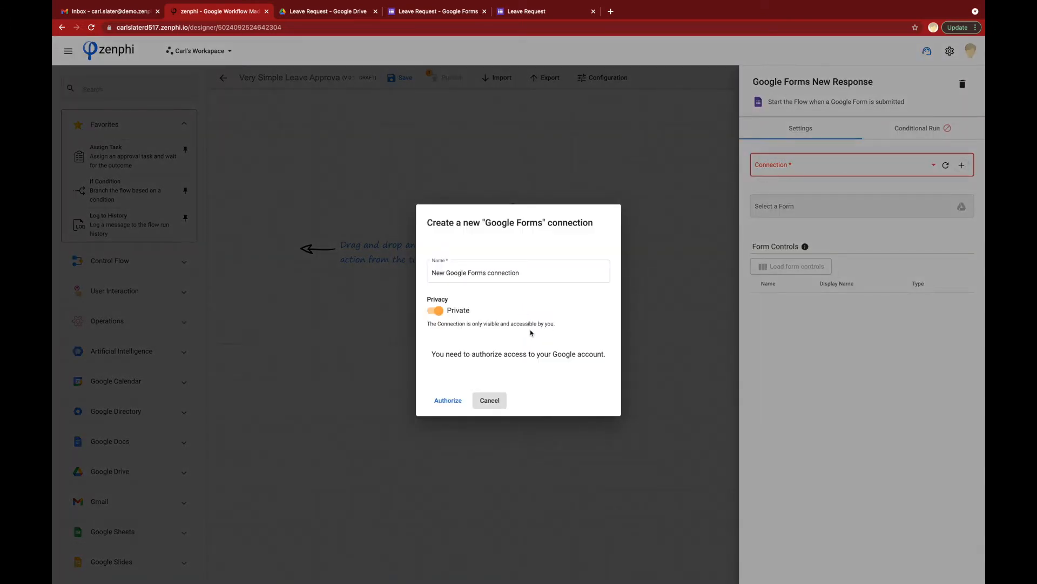
pyautogui.click(448, 400)
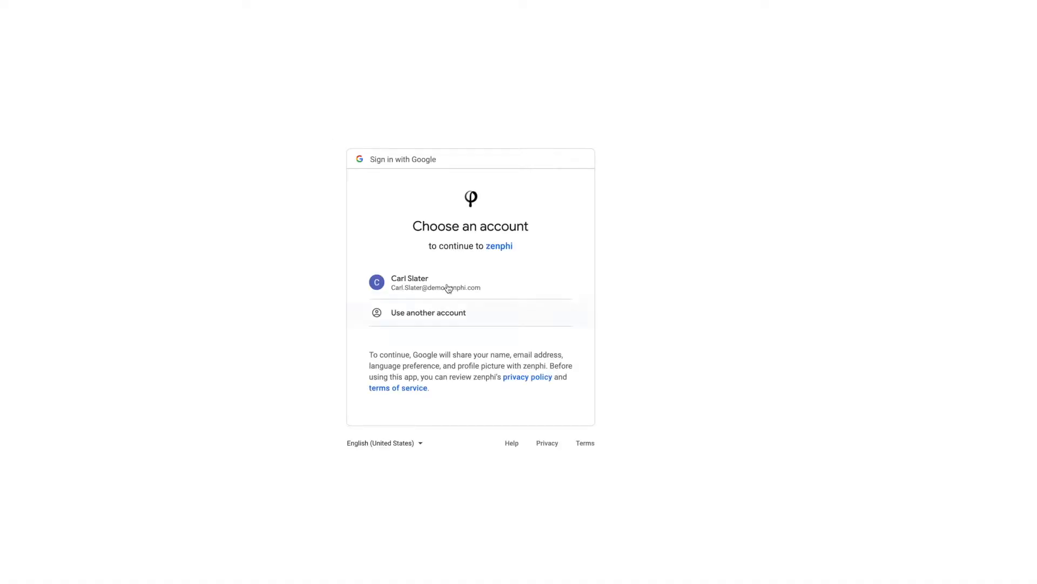
pyautogui.click(447, 286)
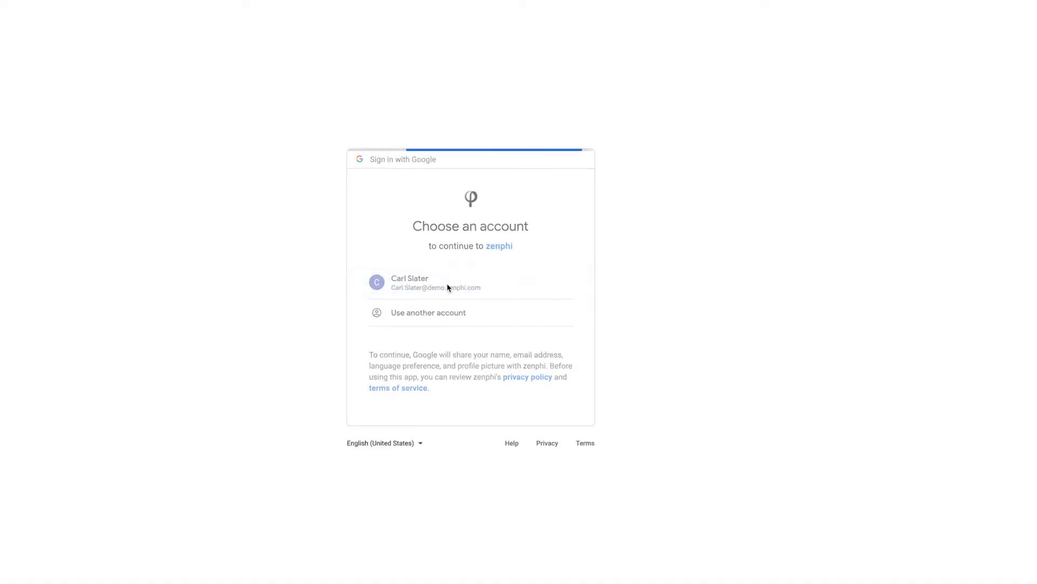
pyautogui.click(549, 475)
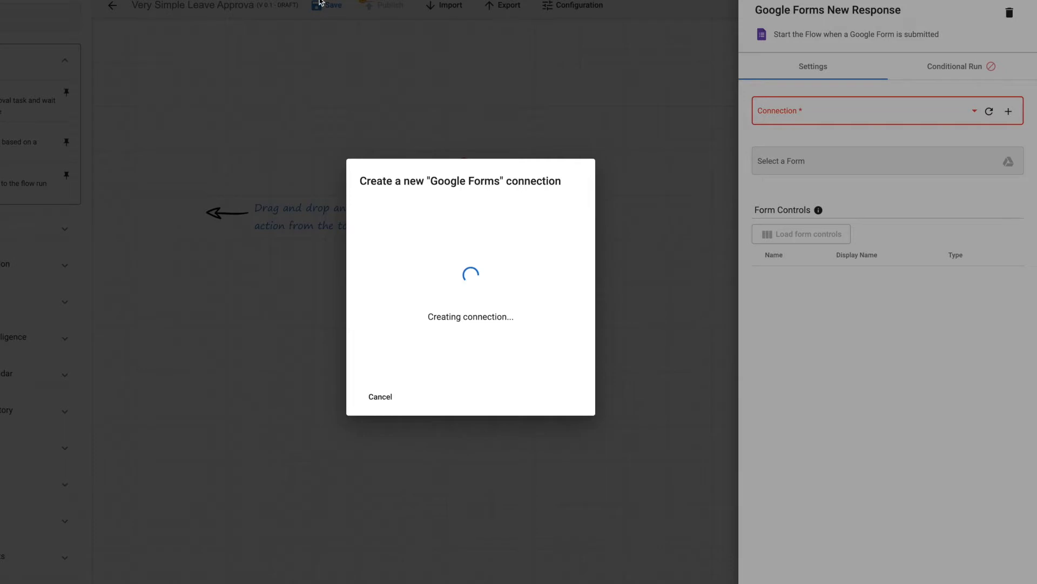
pyautogui.click(378, 397)
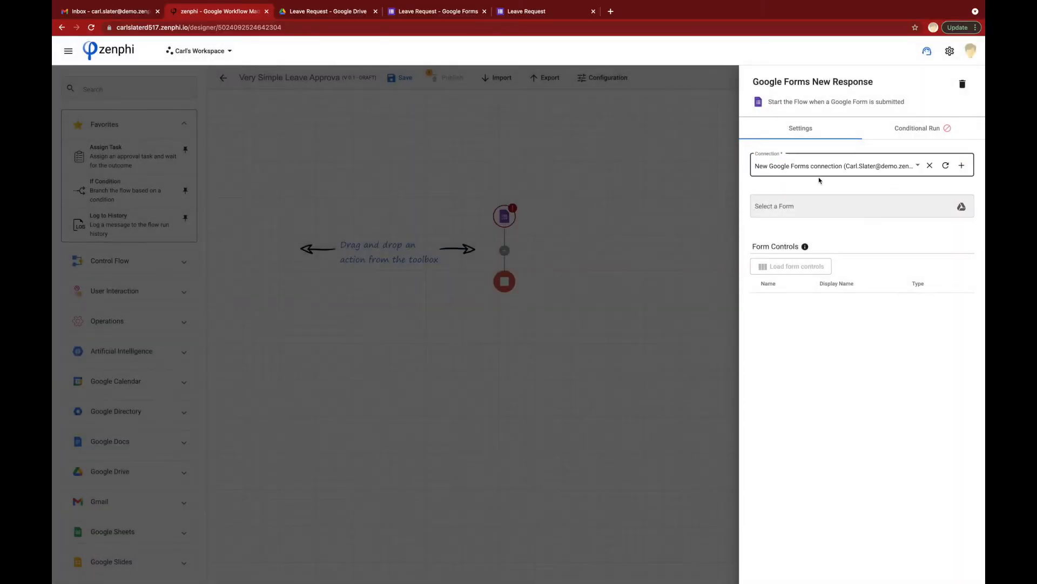
# Step: Choose the Leave Request form from its Drive folder as the trigger's source form
pyautogui.click(962, 207)
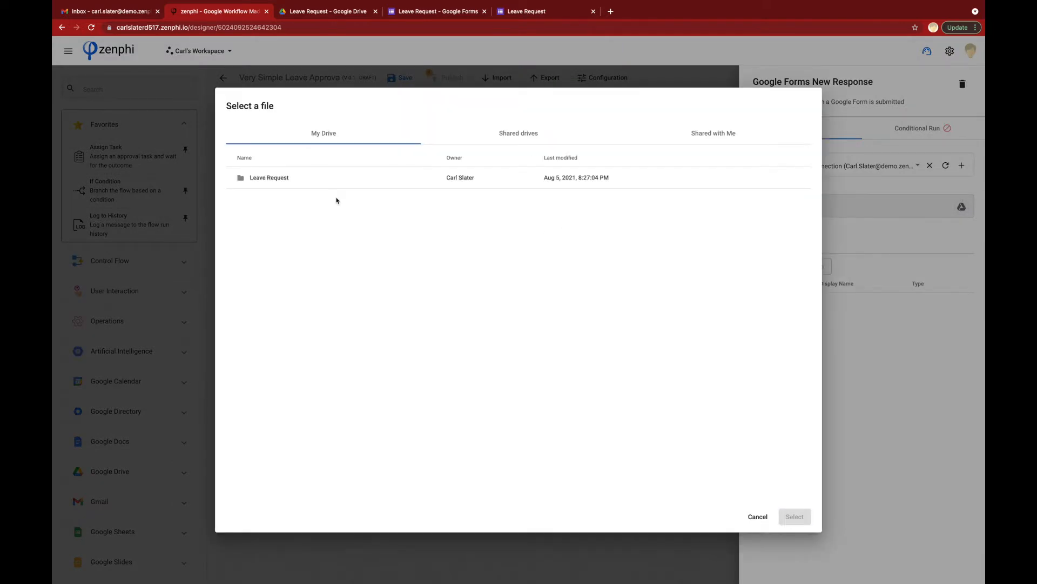
pyautogui.click(271, 180)
pyautogui.doubleClick(271, 180)
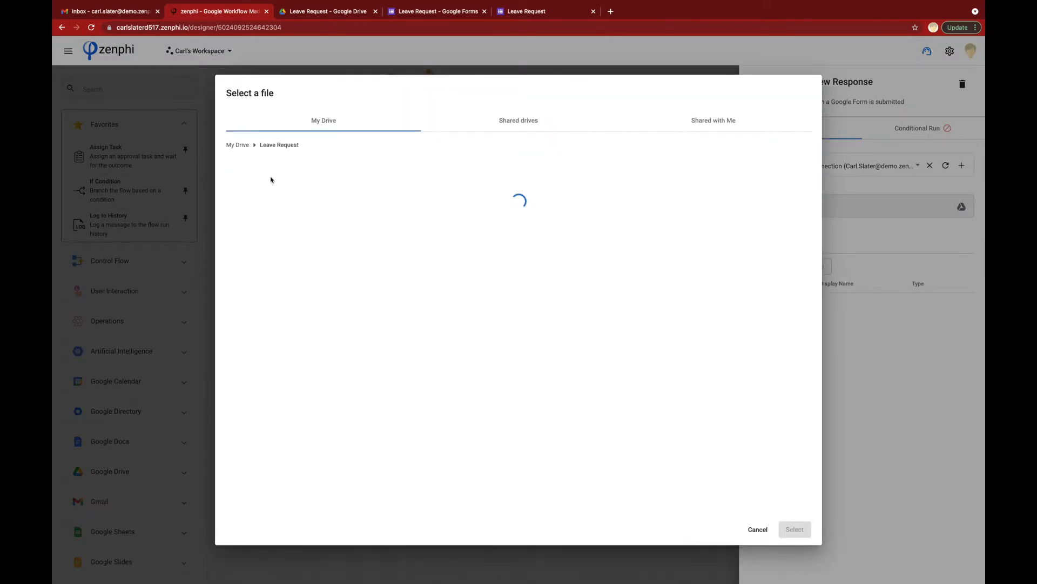
pyautogui.click(280, 194)
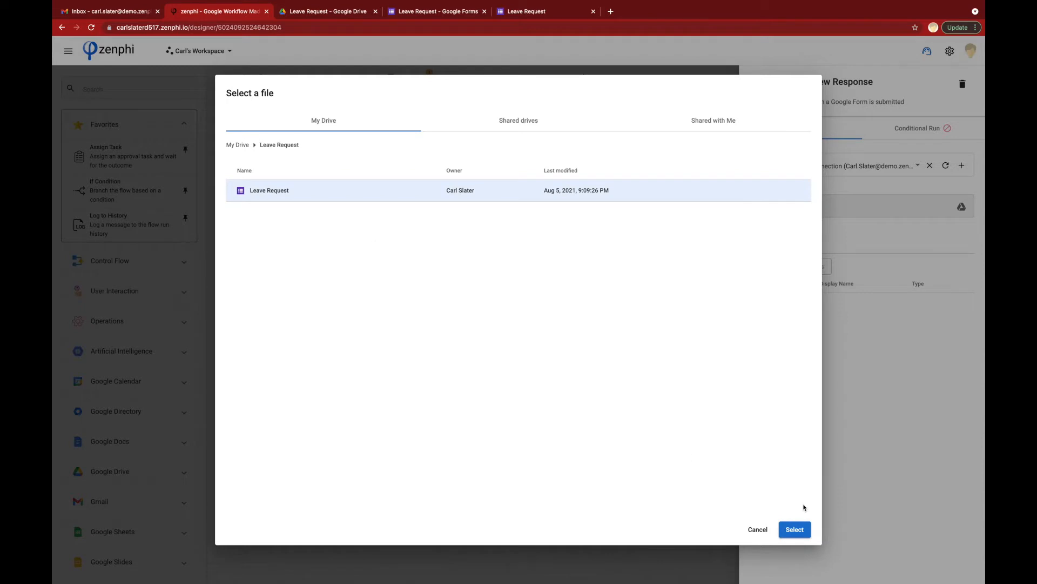
pyautogui.click(795, 530)
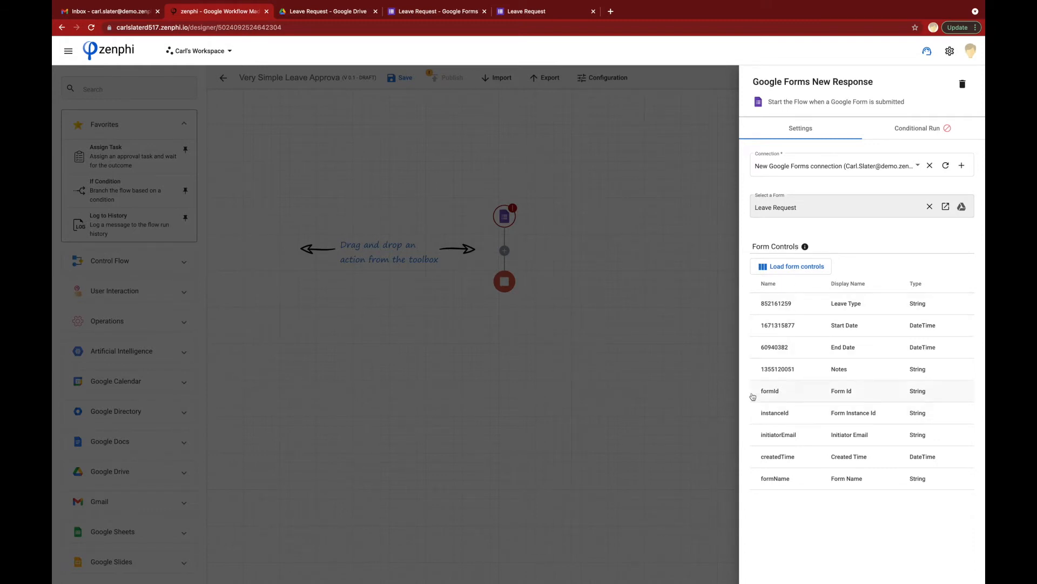
pyautogui.click(582, 280)
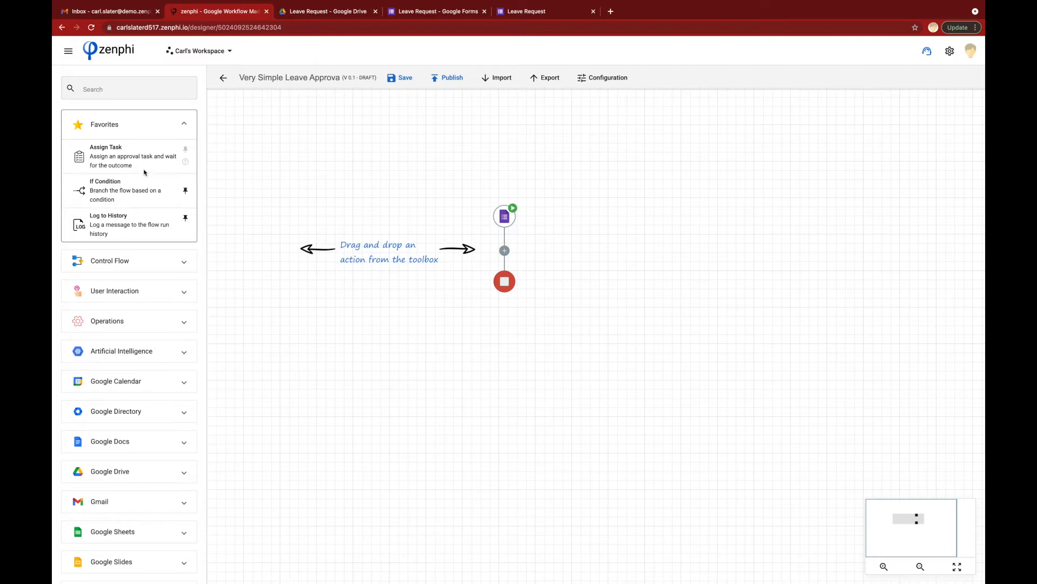
# Step: Drop an Assign Task step from Favorites between the form trigger and the end node
pyautogui.moveTo(108, 161); pyautogui.dragTo(504, 252)
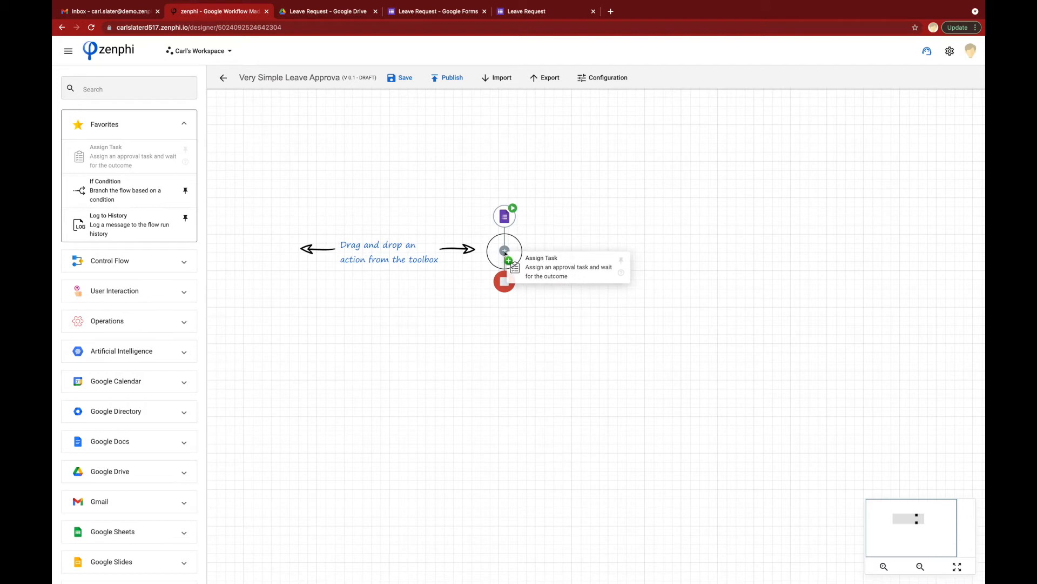
pyautogui.moveTo(504, 252); pyautogui.dragTo(505, 253)
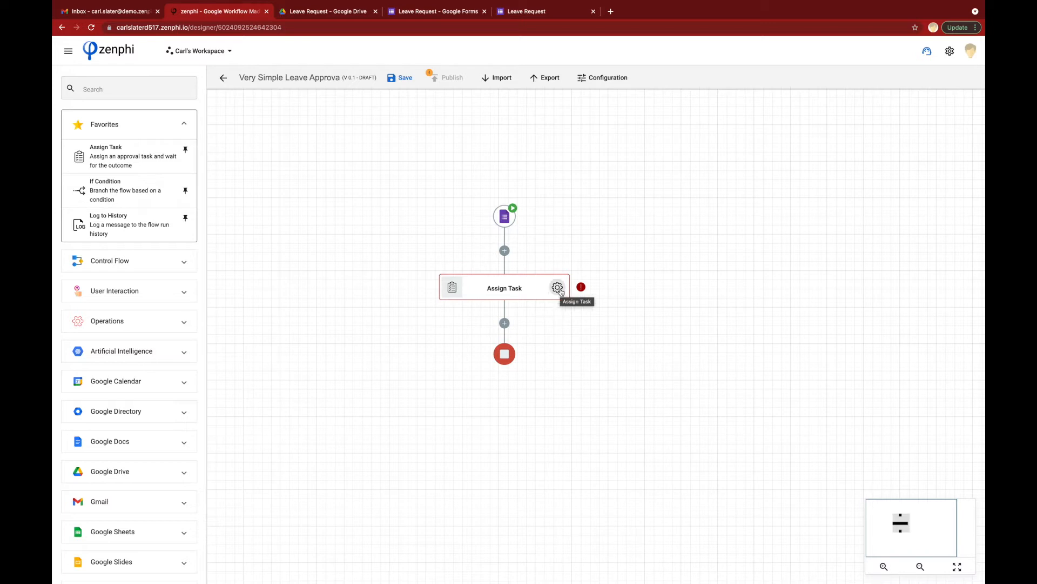
# Step: Name the Assign Task step 'Leave Approval'
pyautogui.click(559, 288)
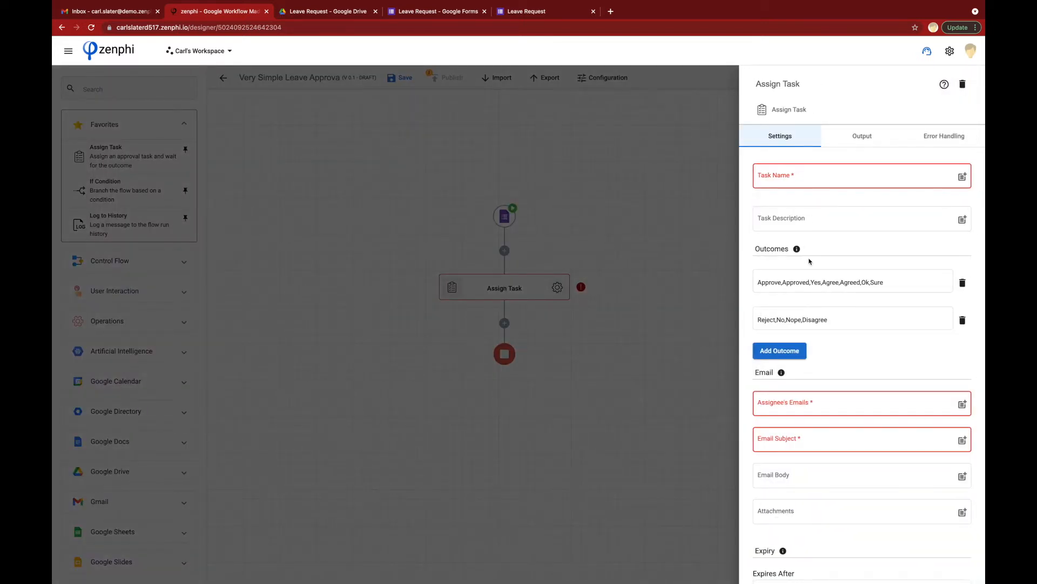
pyautogui.click(802, 175)
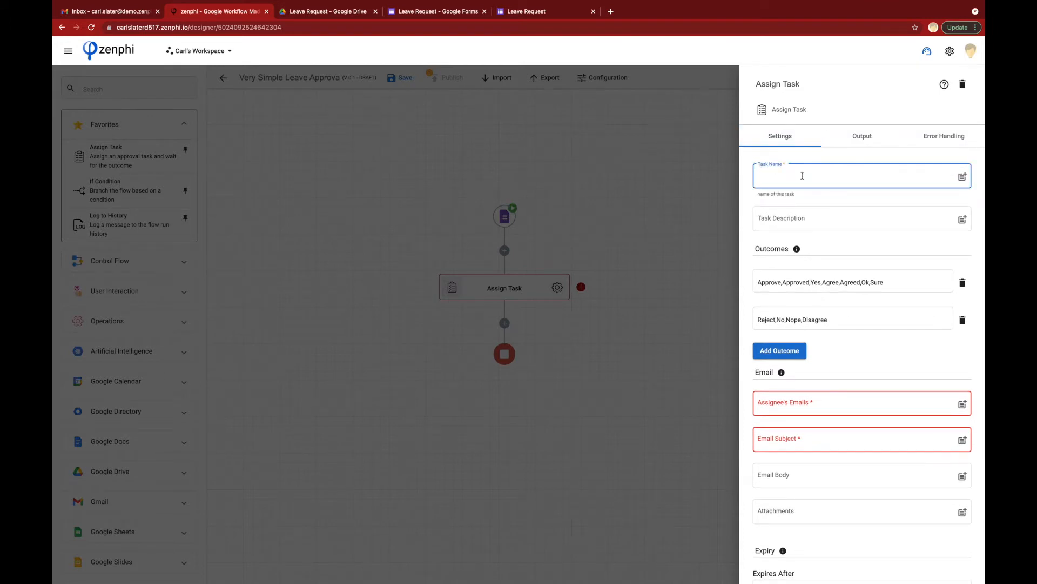
pyautogui.write('Leave Approval')
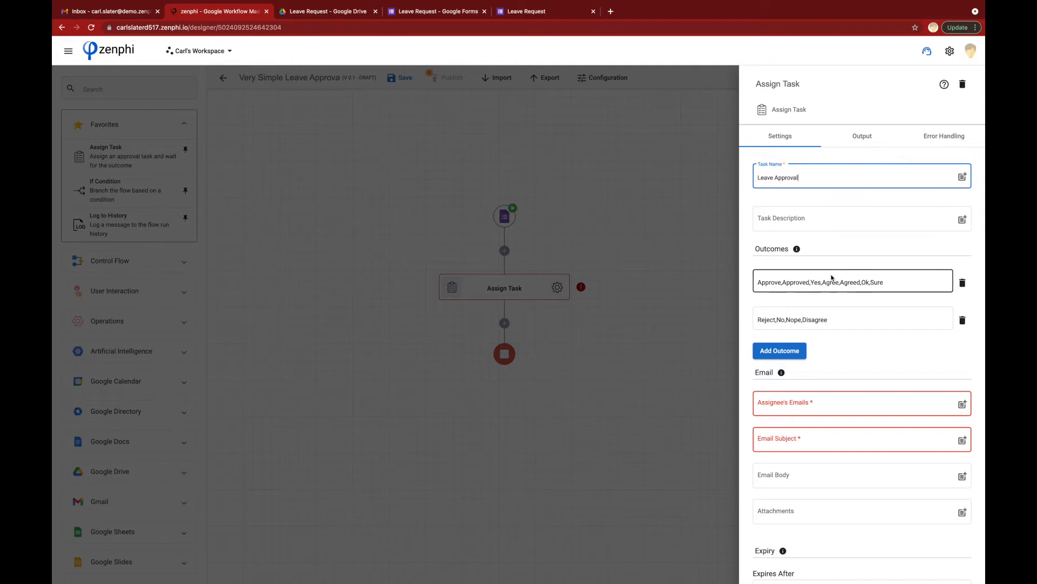
pyautogui.scroll(-3, 816, 351)
# Step: Enter the approver's e-mail, subject 'Leave Request' and an e-mail body starting 'Hi,'
pyautogui.click(794, 314)
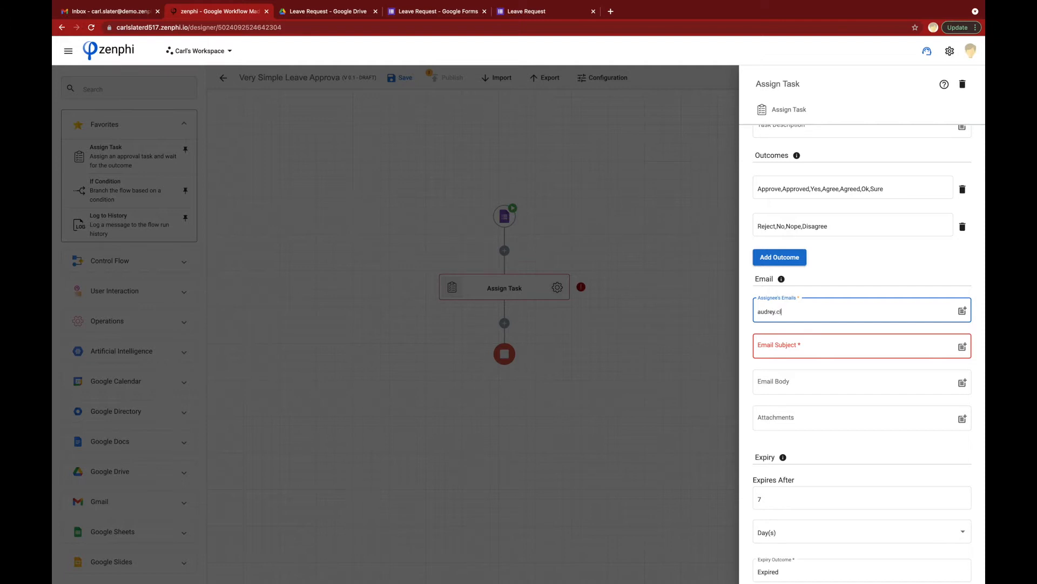
pyautogui.click(788, 347)
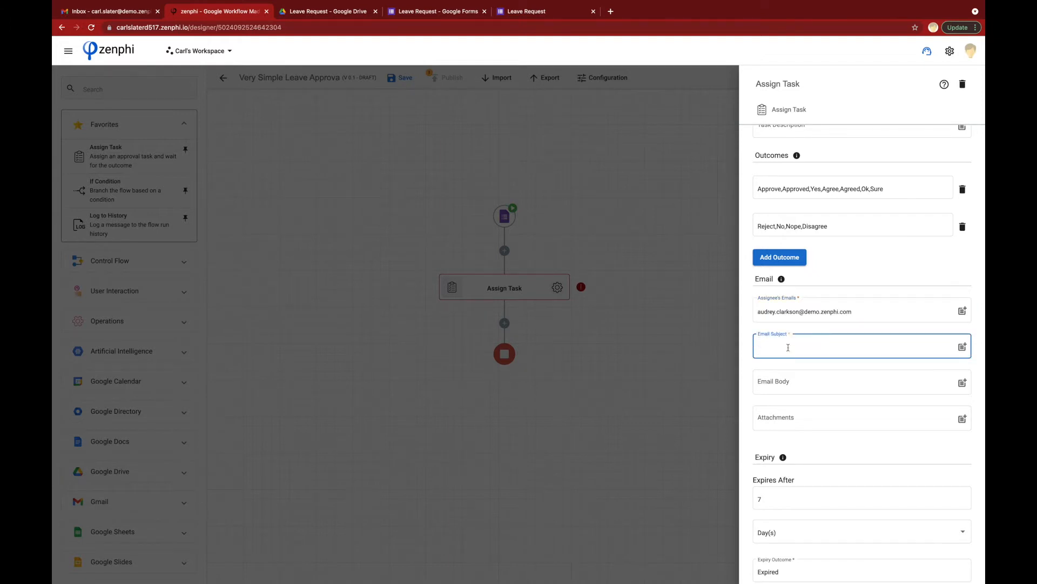
pyautogui.write('Leave Request')
pyautogui.click(806, 380)
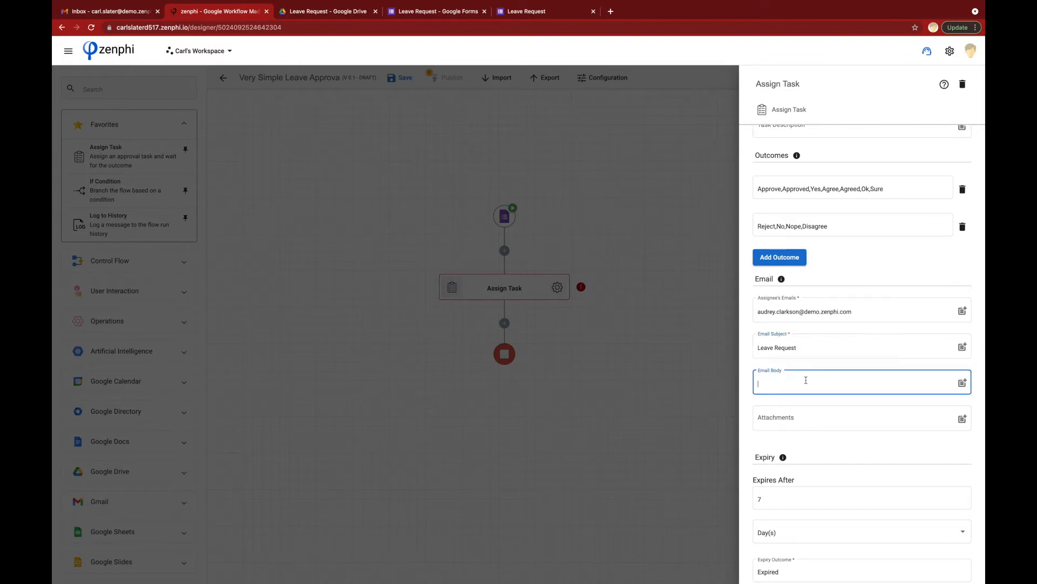
pyautogui.write('Hi,')
pyautogui.press('Return')
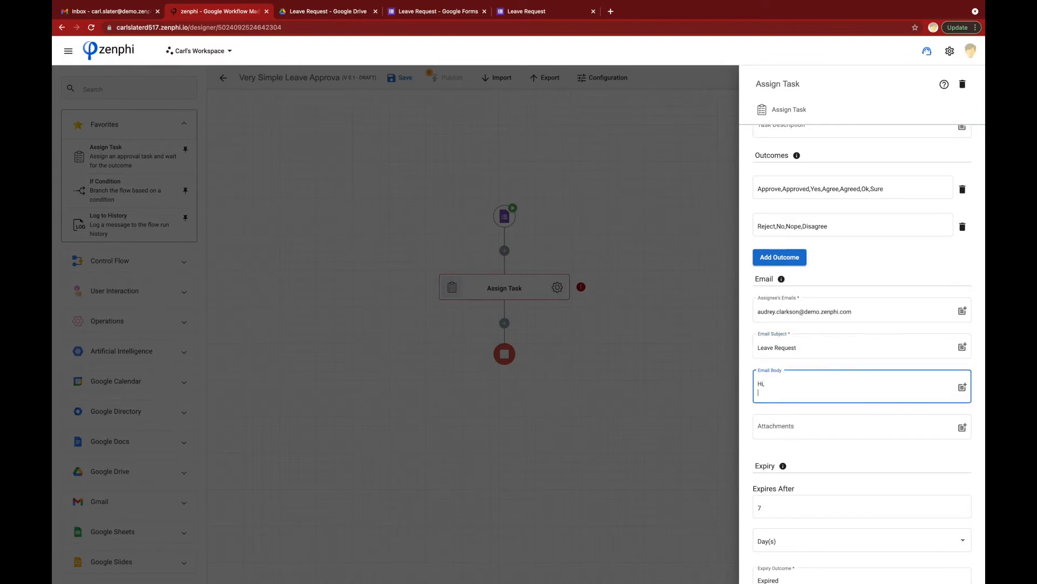
pyautogui.click(962, 389)
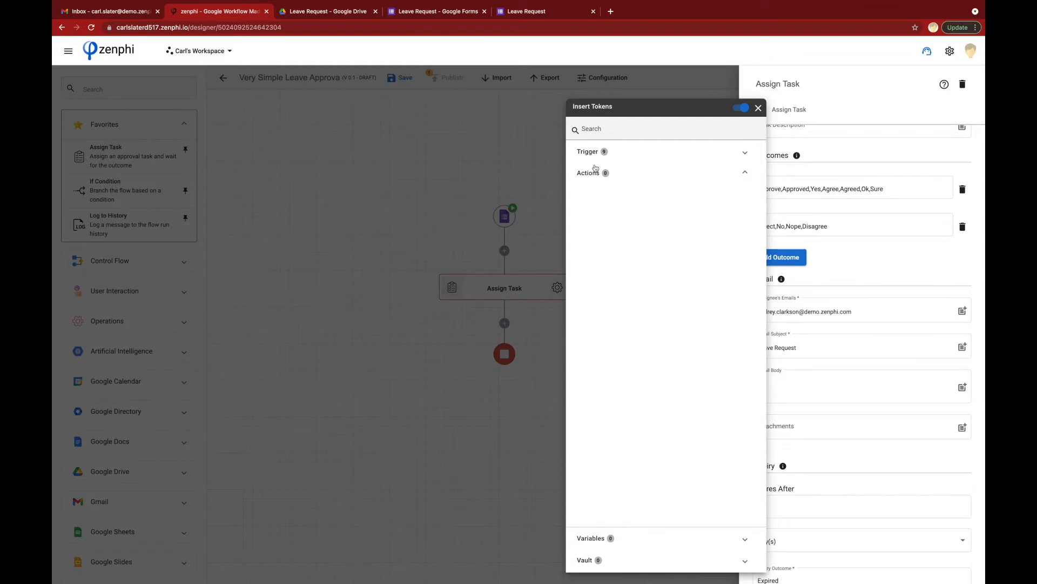
# Step: Insert the Initiator Email token followed by 'has requested a leave of absence with the below information:'
pyautogui.click(593, 154)
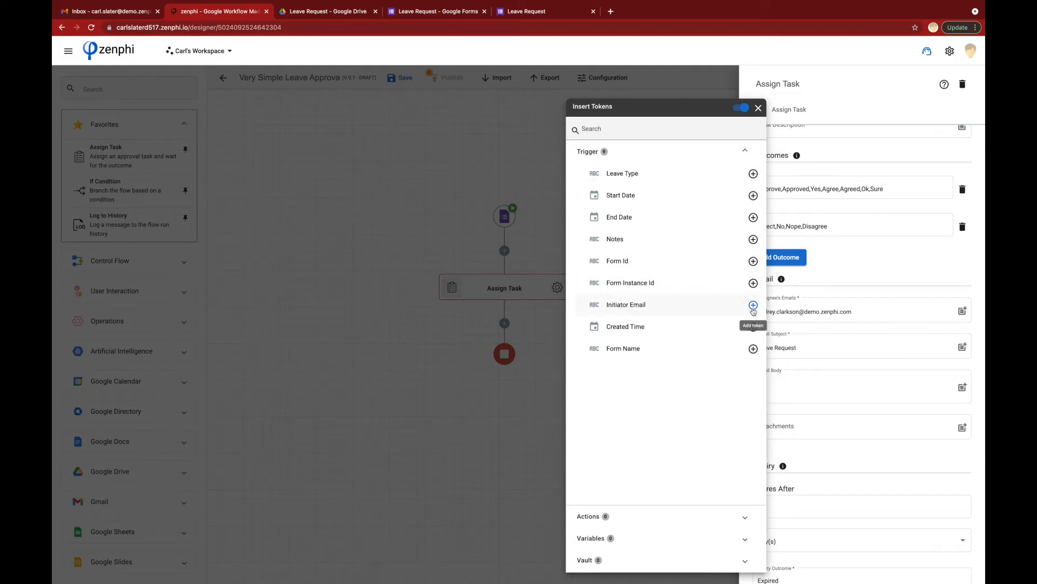
pyautogui.click(753, 309)
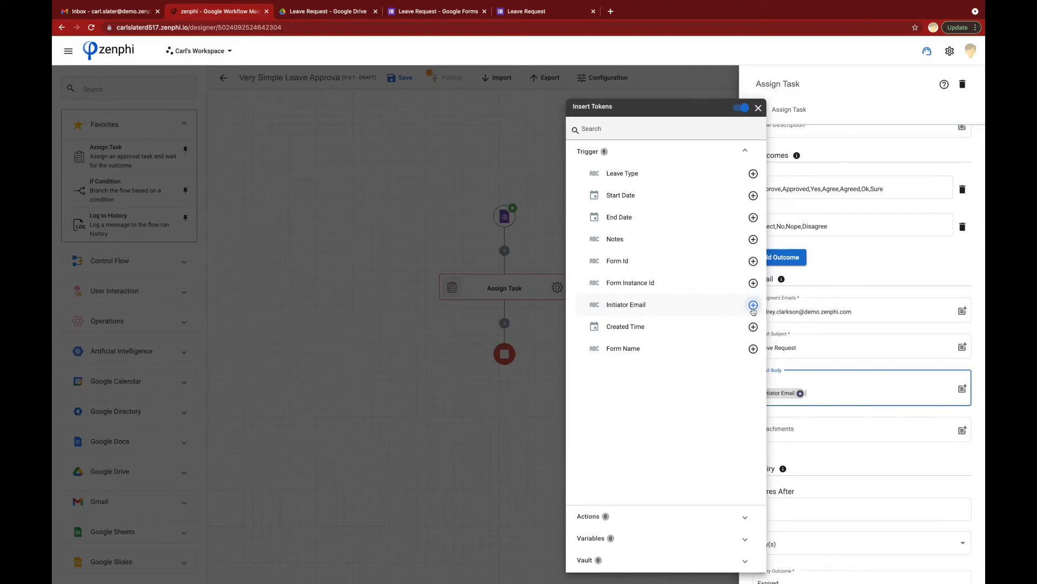
pyautogui.click(843, 393)
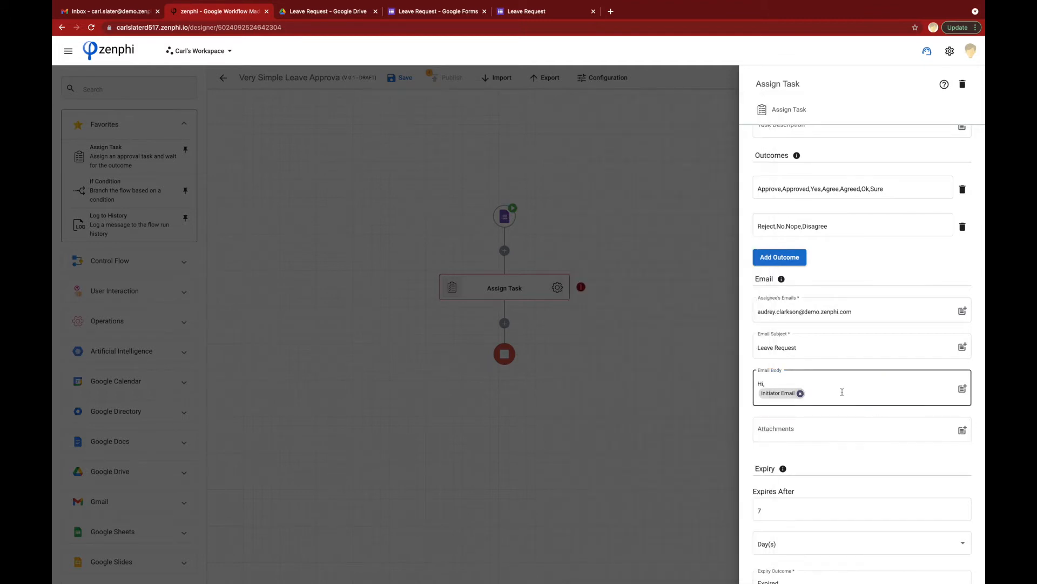
pyautogui.click(842, 392)
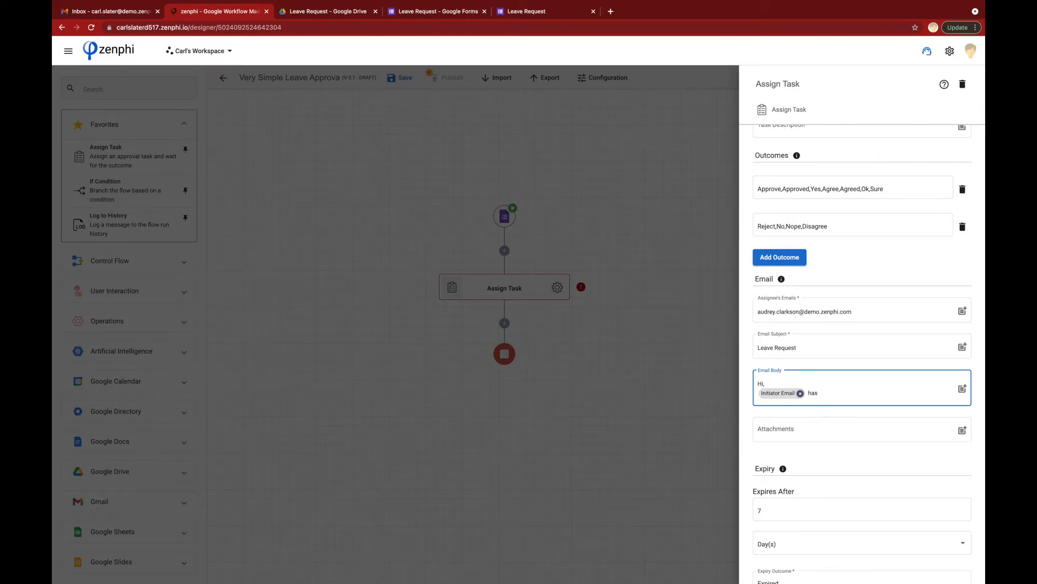
pyautogui.write('has requested a leave of absence with the below i')
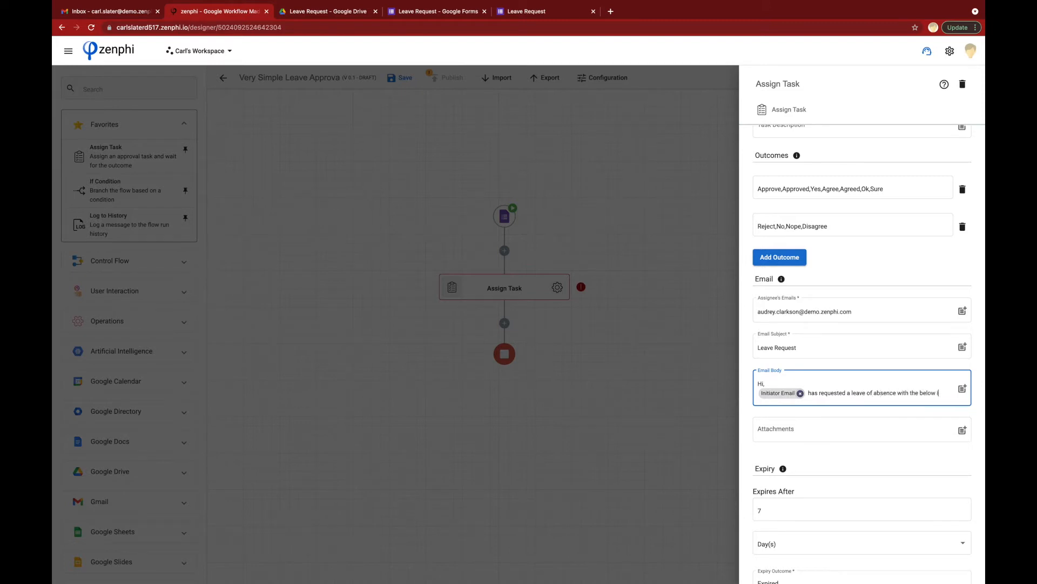
pyautogui.write('nformation:')
pyautogui.press('Return')
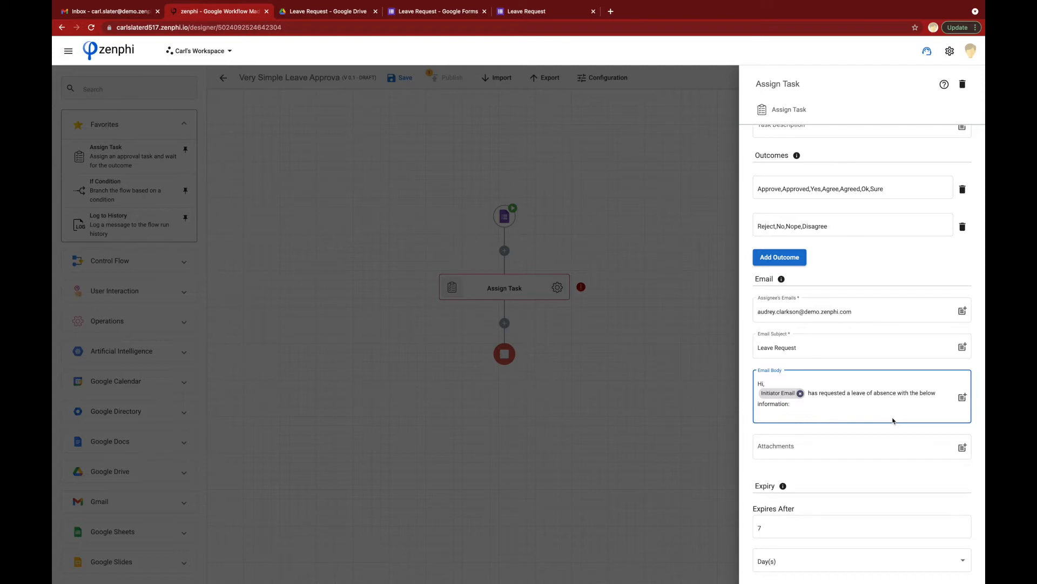
pyautogui.press('Return')
# Step: Add a 'Leave Type:' line with the form's Leave Type token
pyautogui.write('Leave Type:')
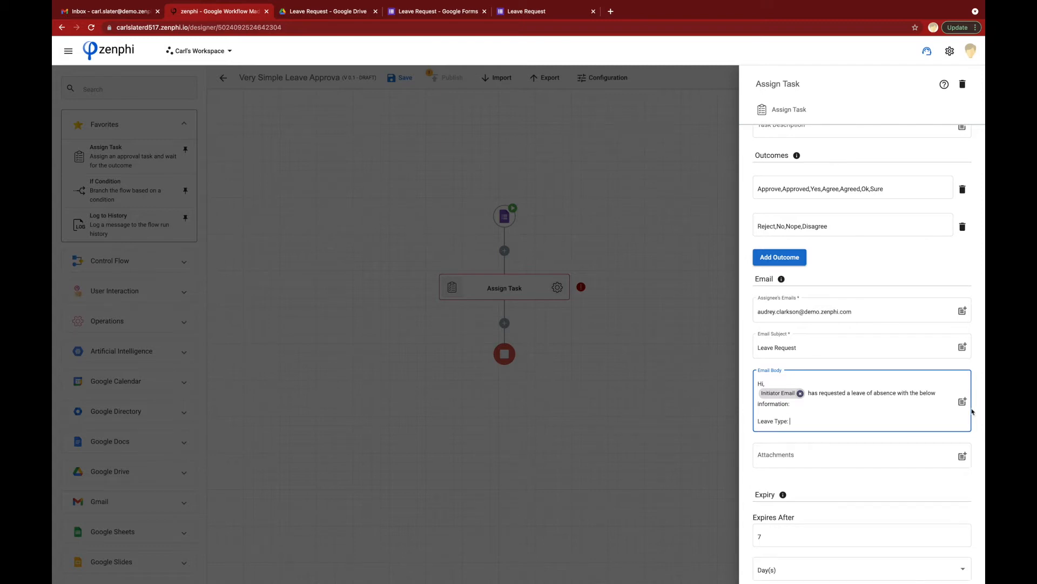
pyautogui.click(962, 402)
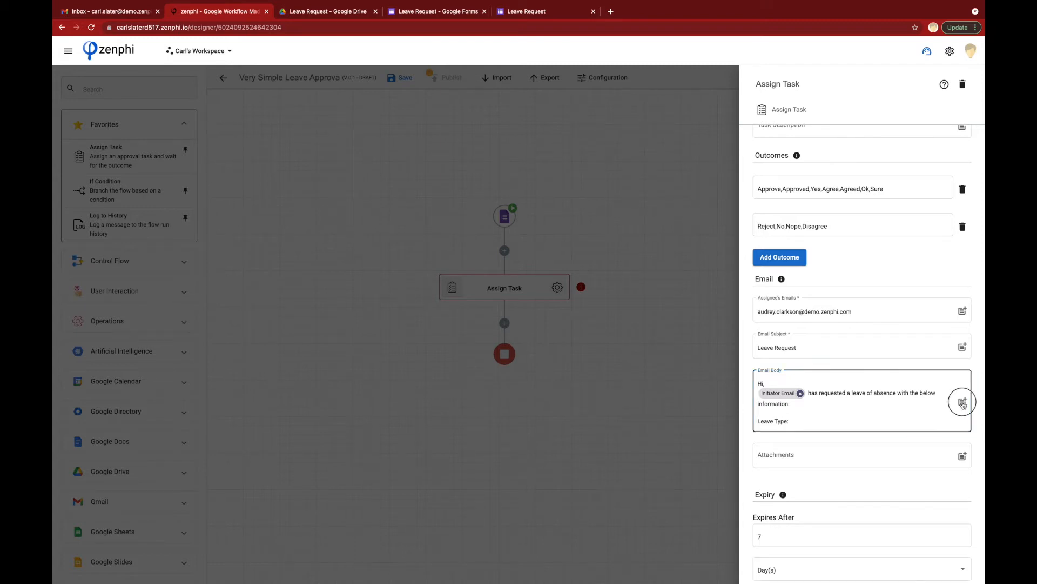
pyautogui.click(622, 155)
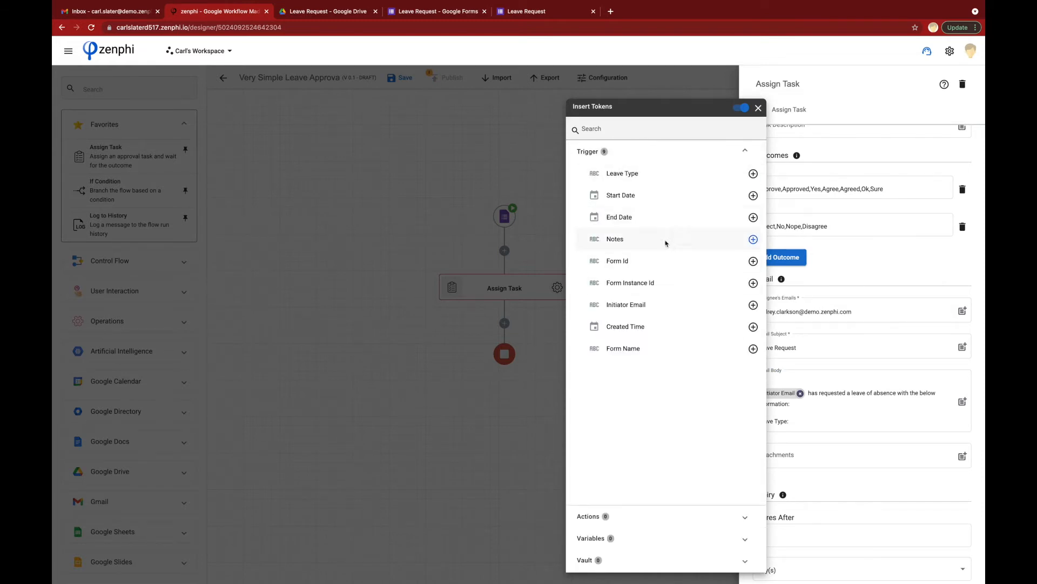
pyautogui.click(753, 173)
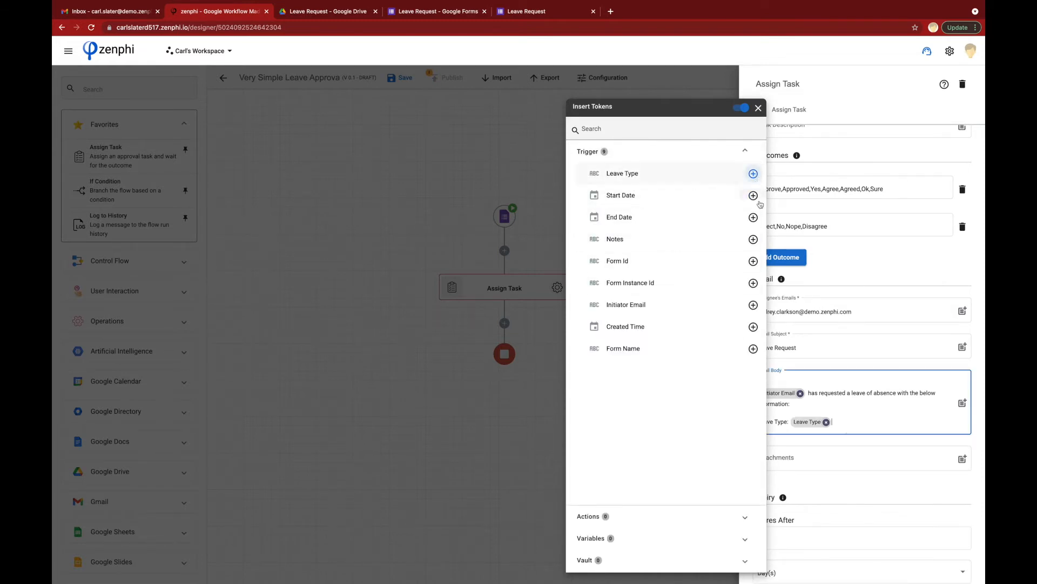
pyautogui.click(843, 423)
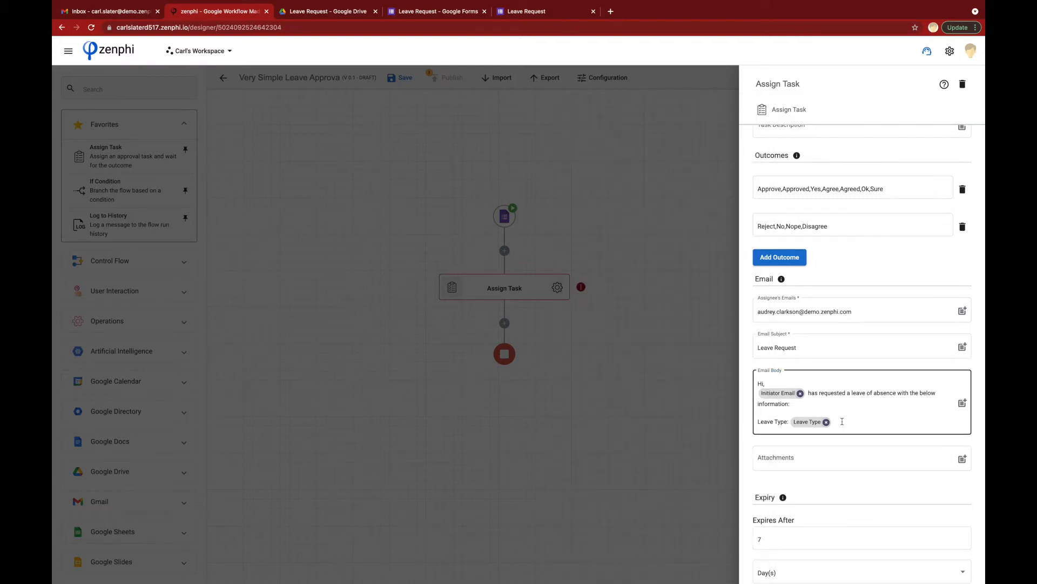
pyautogui.click(841, 421)
pyautogui.press('Return')
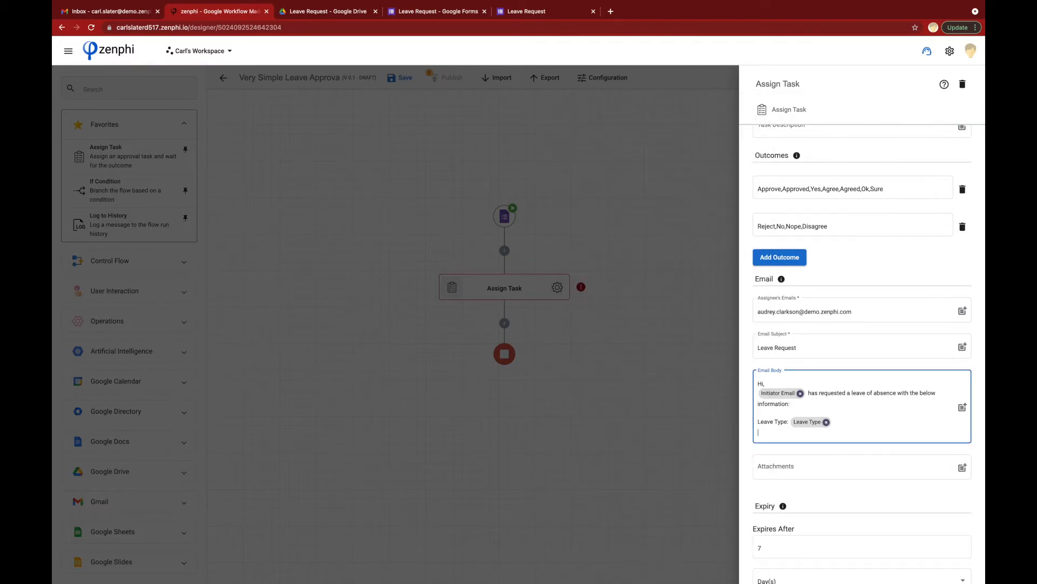
# Step: Insert Start Date, End Date and Notes tokens after their labels
pyautogui.write('Start Date:')
pyautogui.click(963, 411)
pyautogui.click(753, 195)
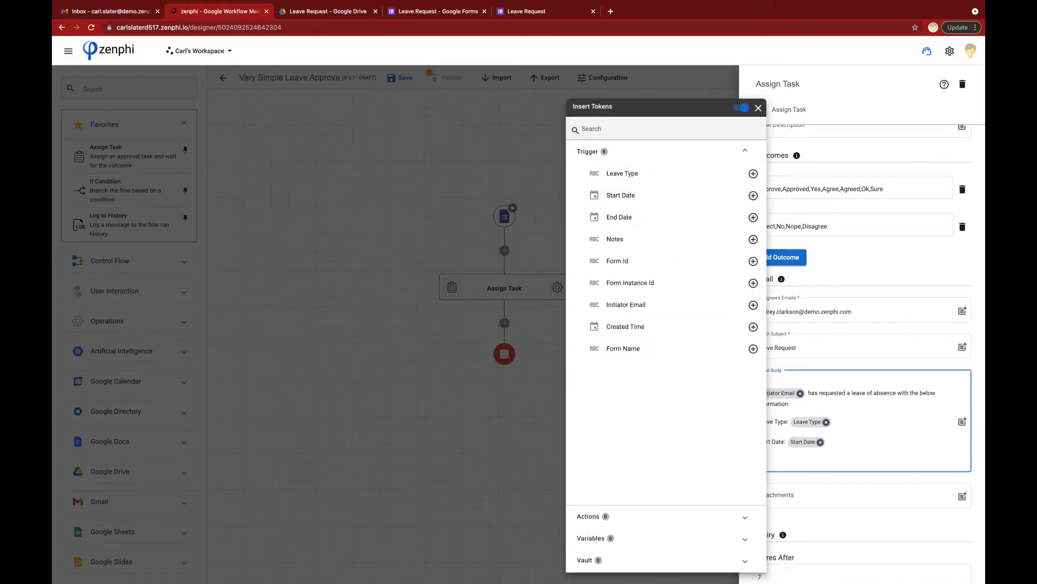
pyautogui.press('BackSpace')
pyautogui.write('Date:')
pyautogui.click(754, 217)
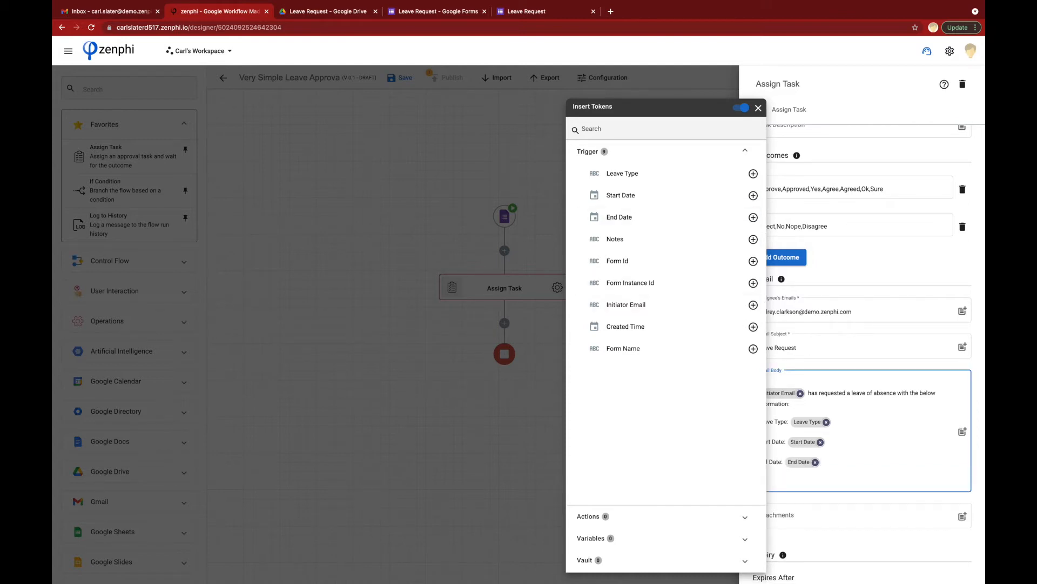
pyautogui.click(753, 239)
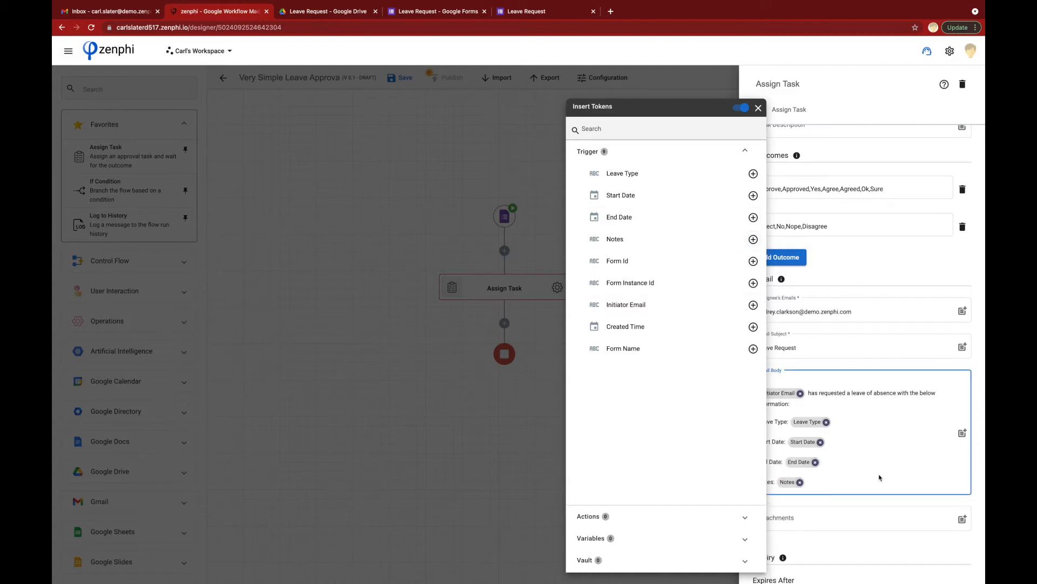
pyautogui.click(863, 479)
# Step: End the body with 'Please approve or reject accordingly.'
pyautogui.press('Return')
pyautogui.write('Please a')
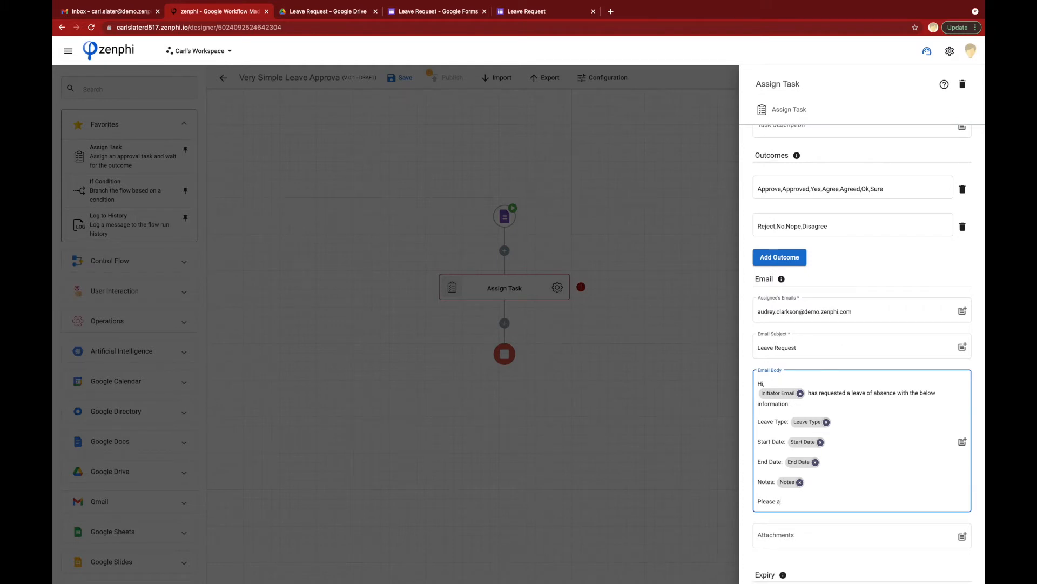
pyautogui.write('pprove or reject accordingly.')
pyautogui.scroll(-2, 911, 411)
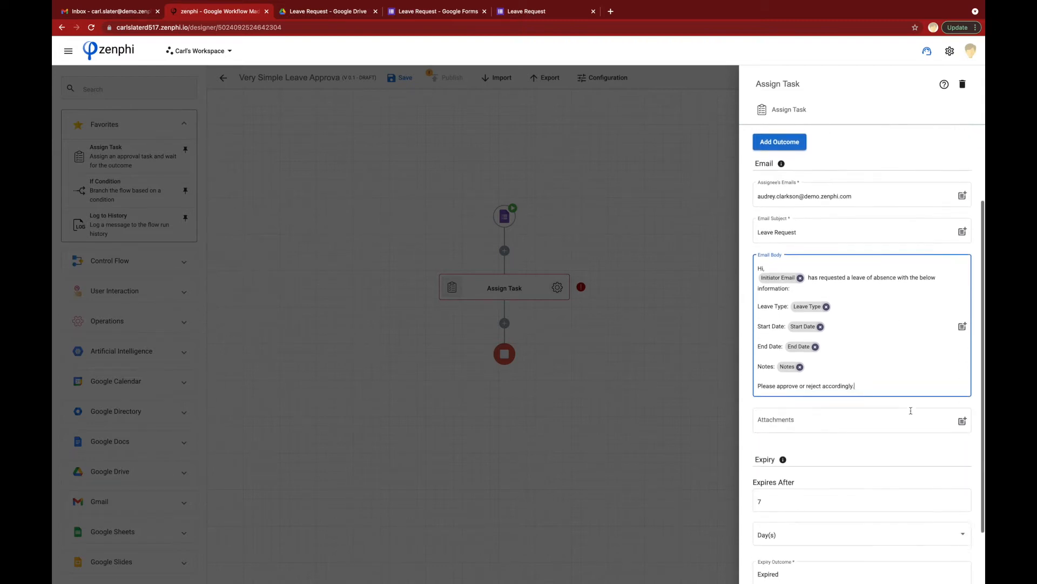
pyautogui.scroll(2, 911, 411)
pyautogui.scroll(2, 911, 410)
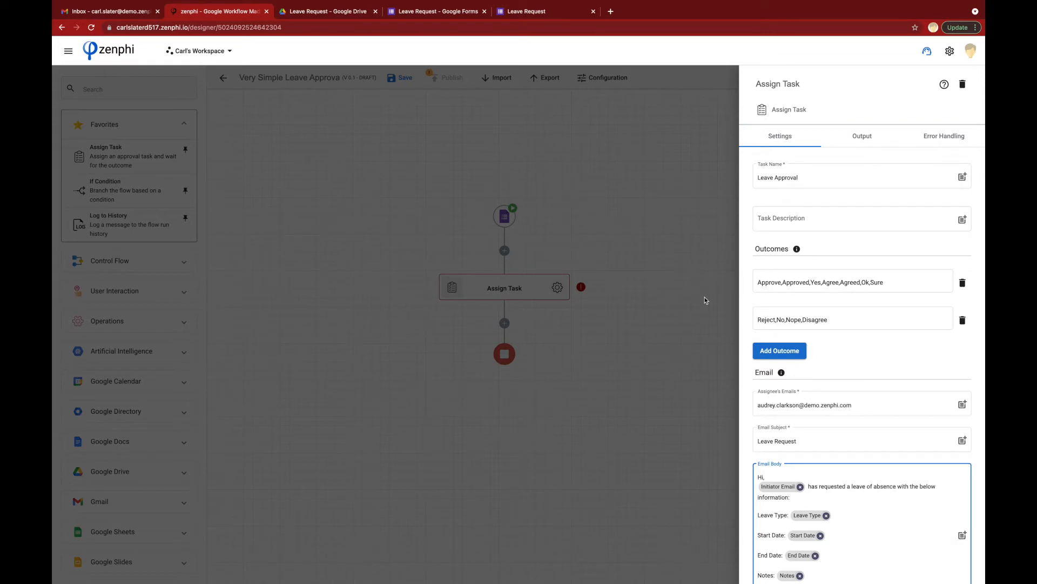
# Step: Check the Leave Approval task's outputs, then close its settings back to the flow diagram
pyautogui.click(860, 143)
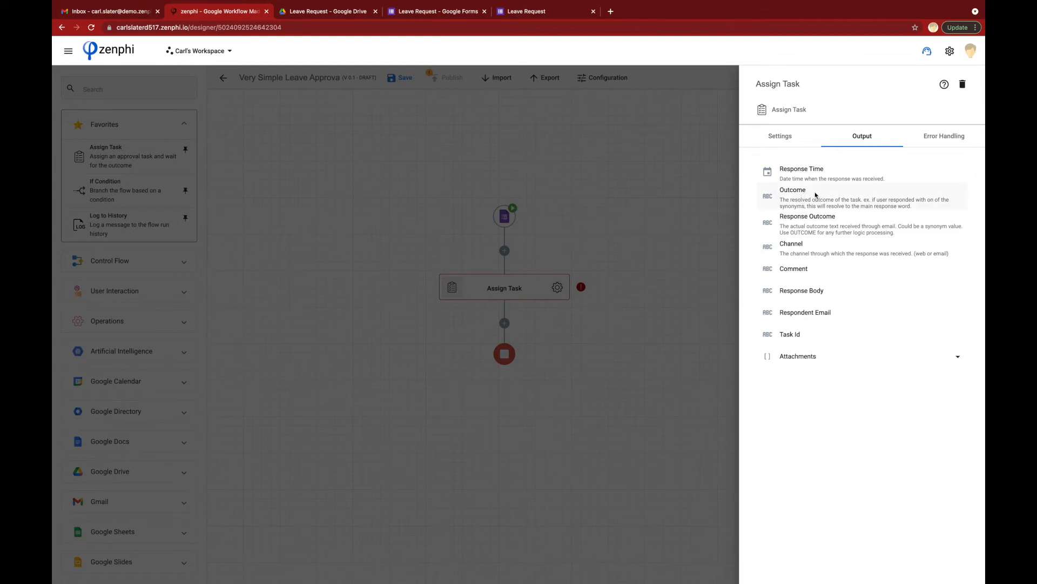
pyautogui.click(650, 209)
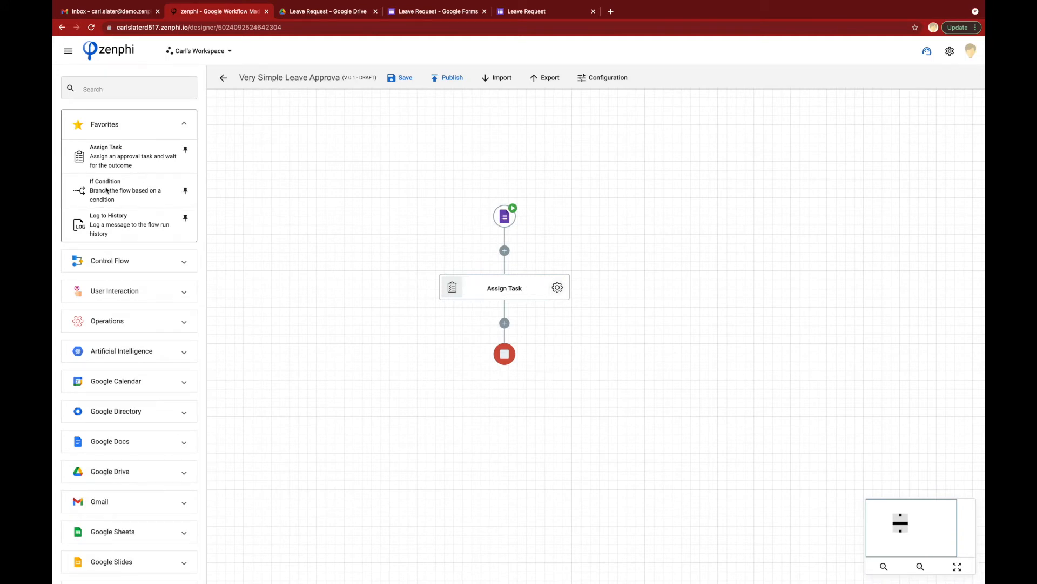
# Step: Add an If Condition below the Assign Task and name it 'Approved?'
pyautogui.moveTo(106, 191); pyautogui.dragTo(505, 325)
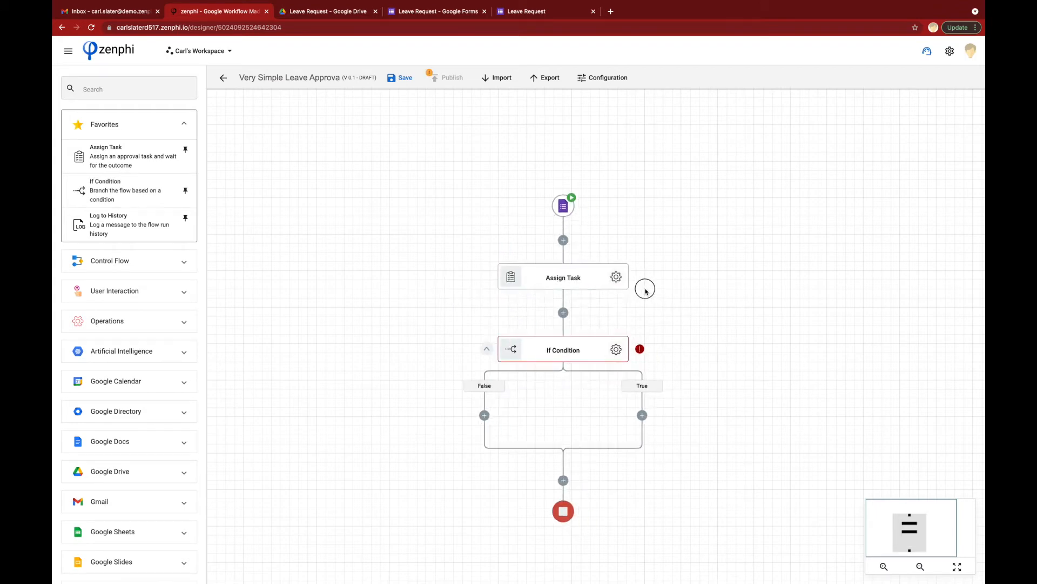
pyautogui.click(560, 307)
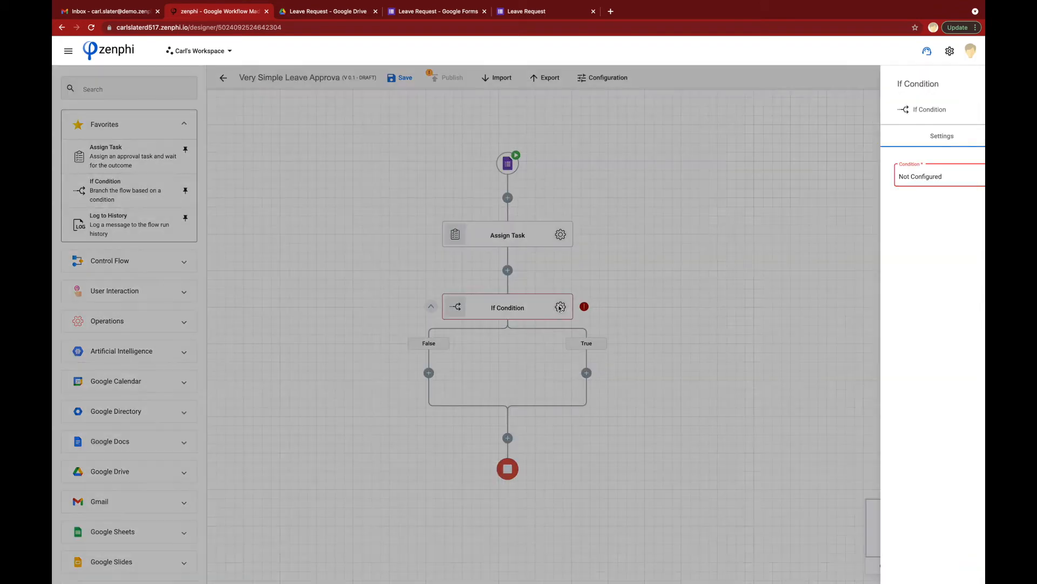
pyautogui.click(779, 84)
pyautogui.write('Approved?')
# Step: Set the condition to Assign Task Outcome Equal to (=) 'Approve' and confirm it
pyautogui.click(959, 176)
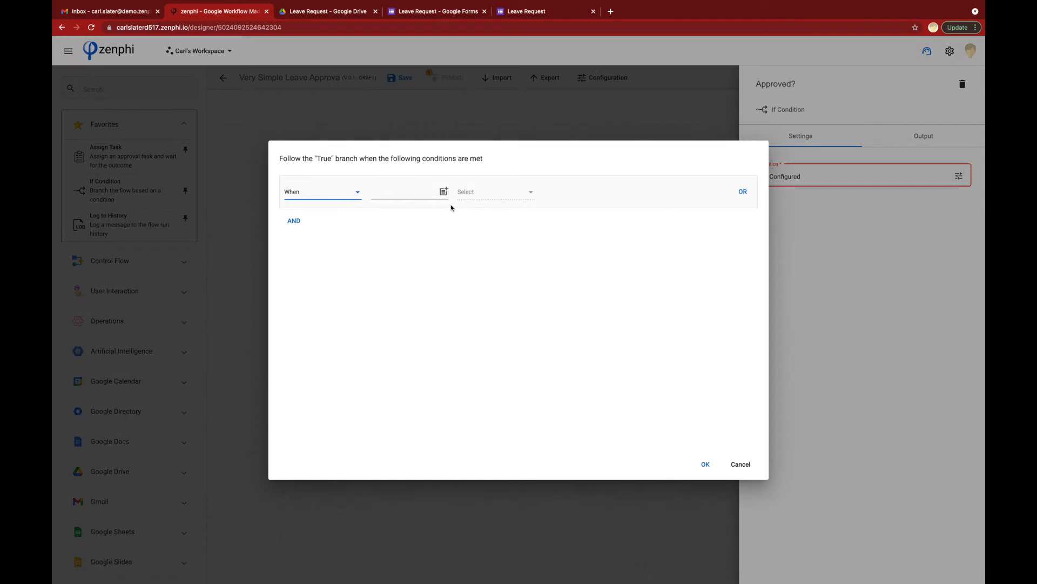
pyautogui.click(443, 191)
pyautogui.click(326, 270)
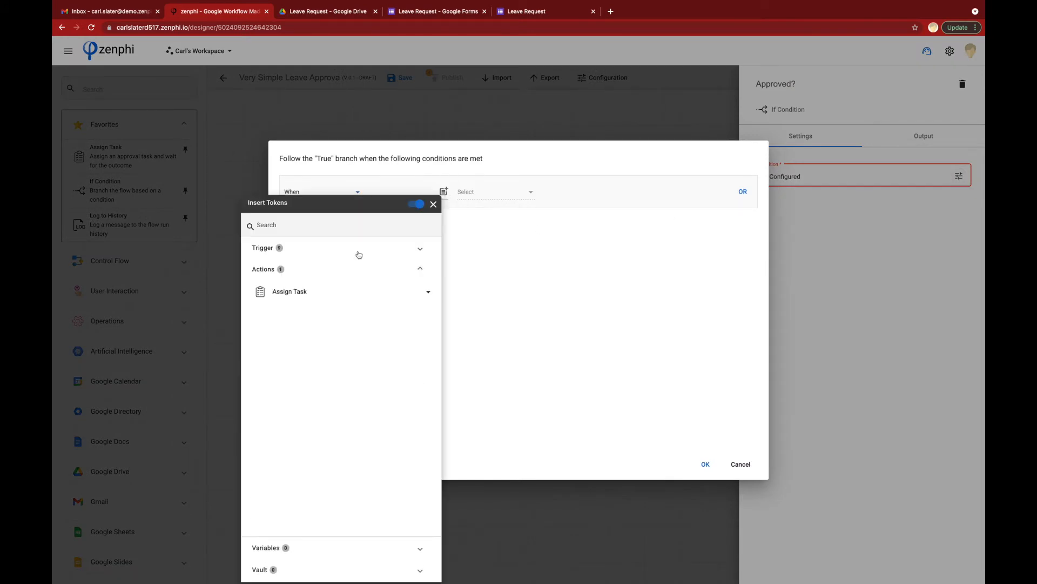
pyautogui.click(355, 296)
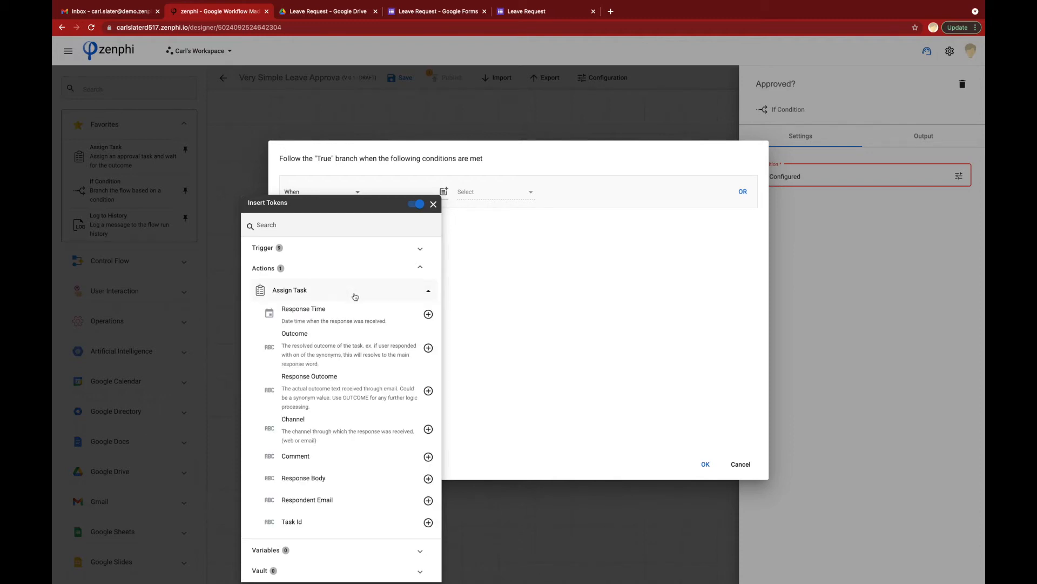
pyautogui.click(429, 348)
pyautogui.click(497, 195)
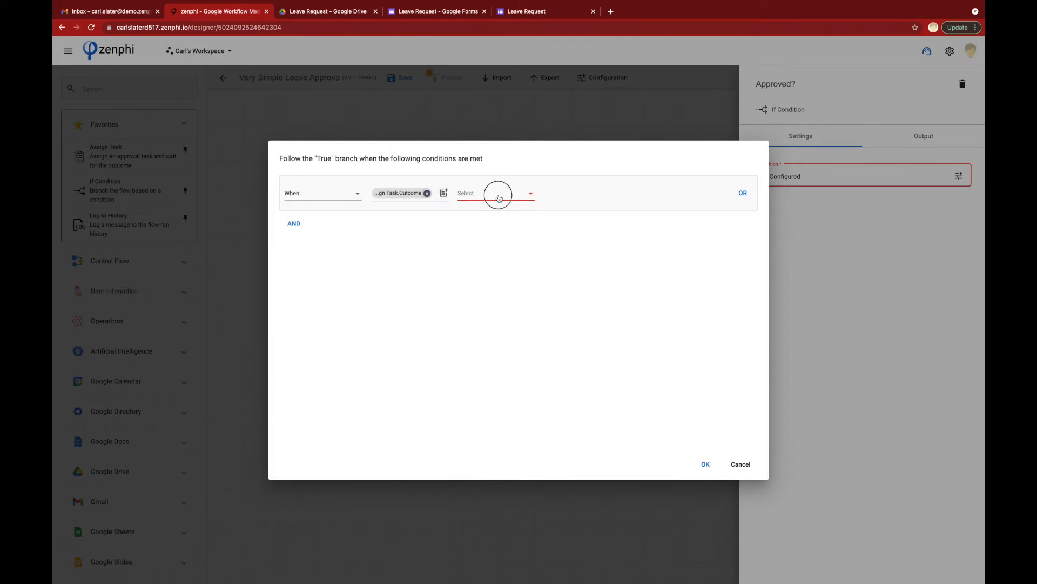
pyautogui.click(495, 194)
pyautogui.click(561, 193)
pyautogui.write('Approve')
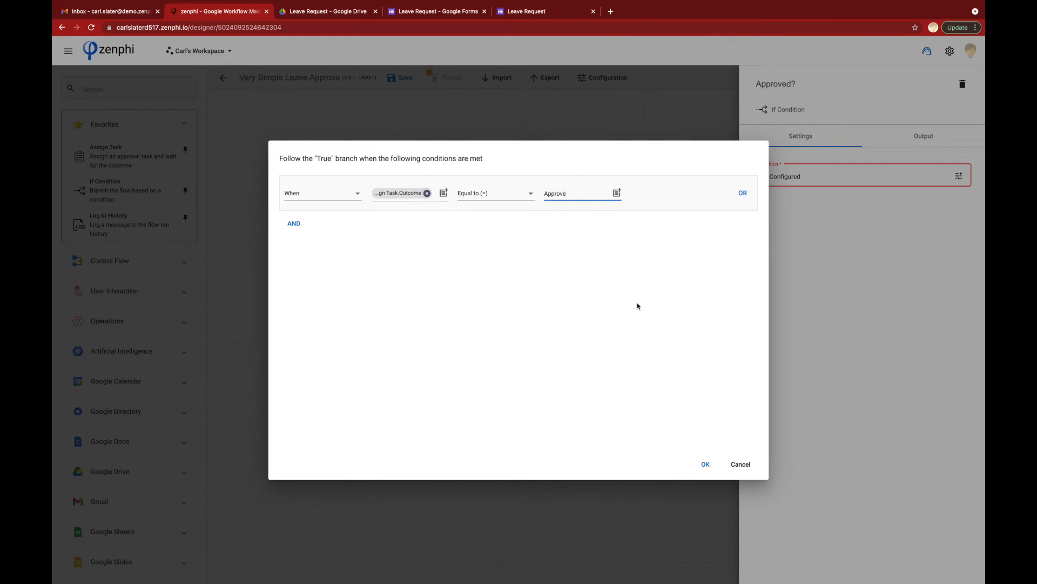
pyautogui.click(704, 465)
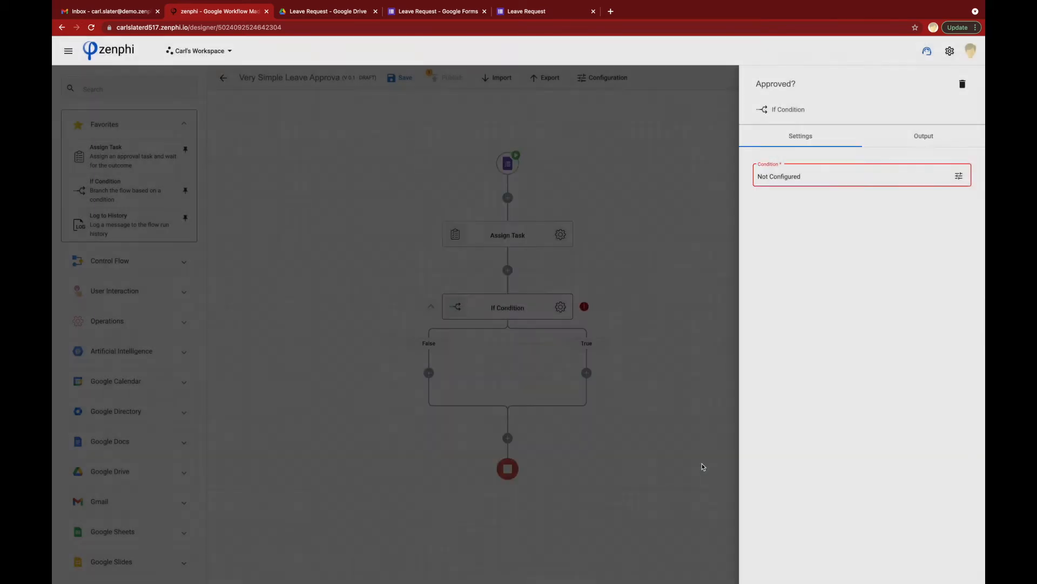
pyautogui.click(646, 372)
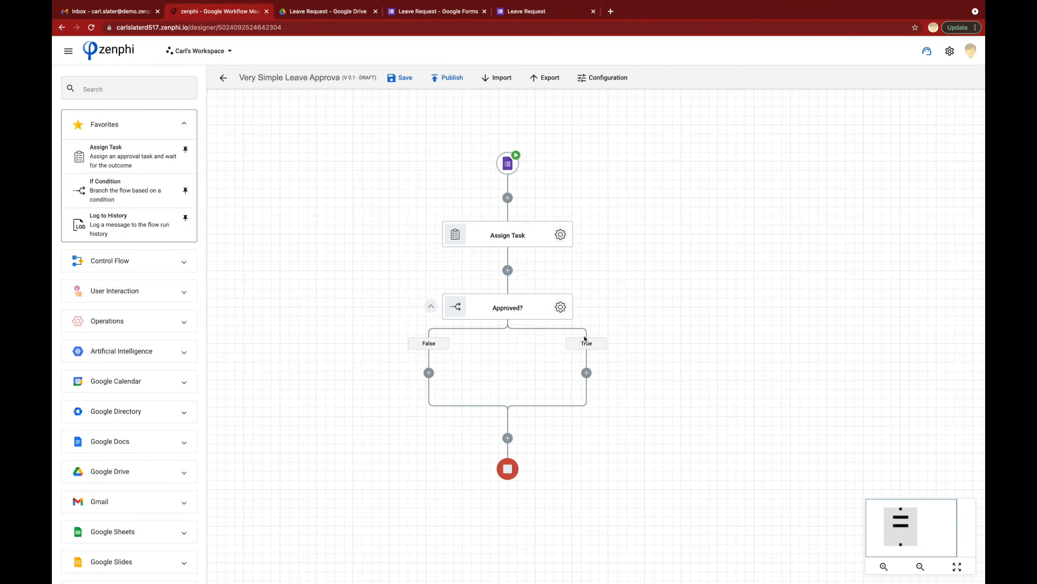
# Step: Place a Gmail Send Email step on the Approved? True branch
pyautogui.click(506, 312)
pyautogui.scroll(-1, 114, 324)
pyautogui.scroll(-3, 115, 357)
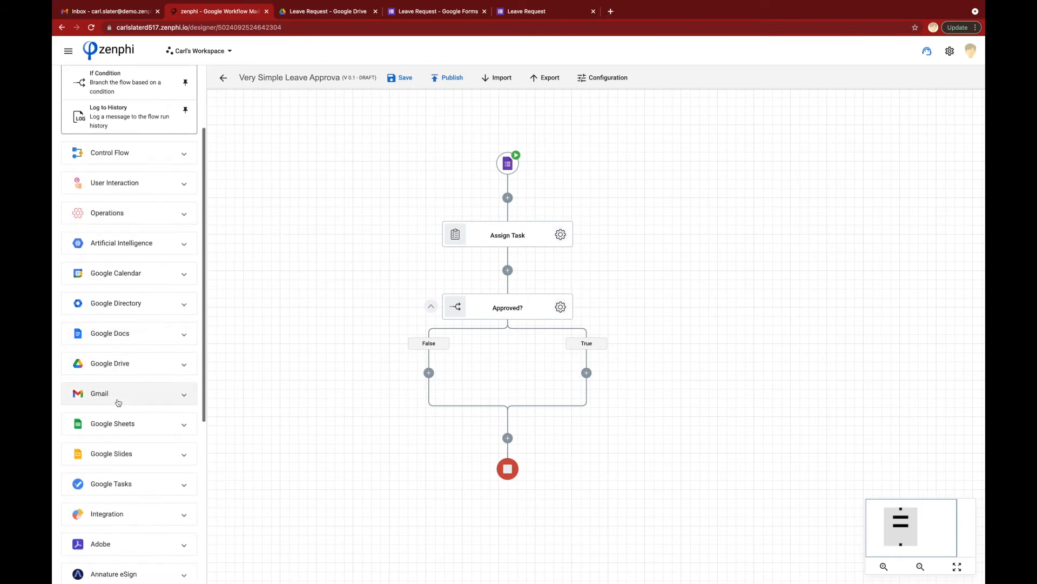
pyautogui.click(115, 394)
pyautogui.scroll(-3, 116, 397)
pyautogui.moveTo(116, 329); pyautogui.dragTo(582, 385)
# Step: Authorize a new Gmail Send Email connection for the email step
pyautogui.click(640, 410)
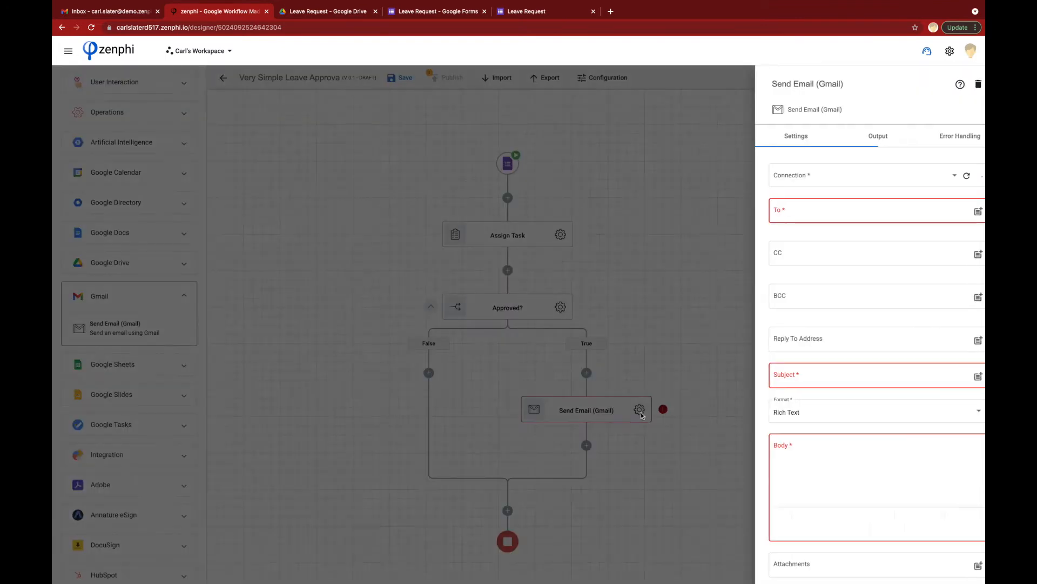
pyautogui.click(930, 177)
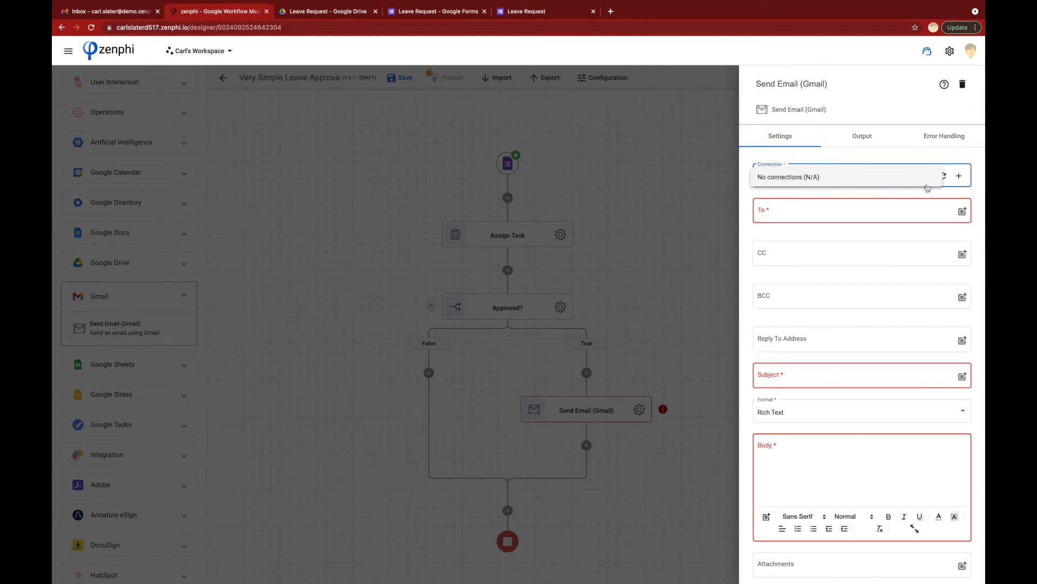
pyautogui.click(960, 177)
pyautogui.click(960, 177)
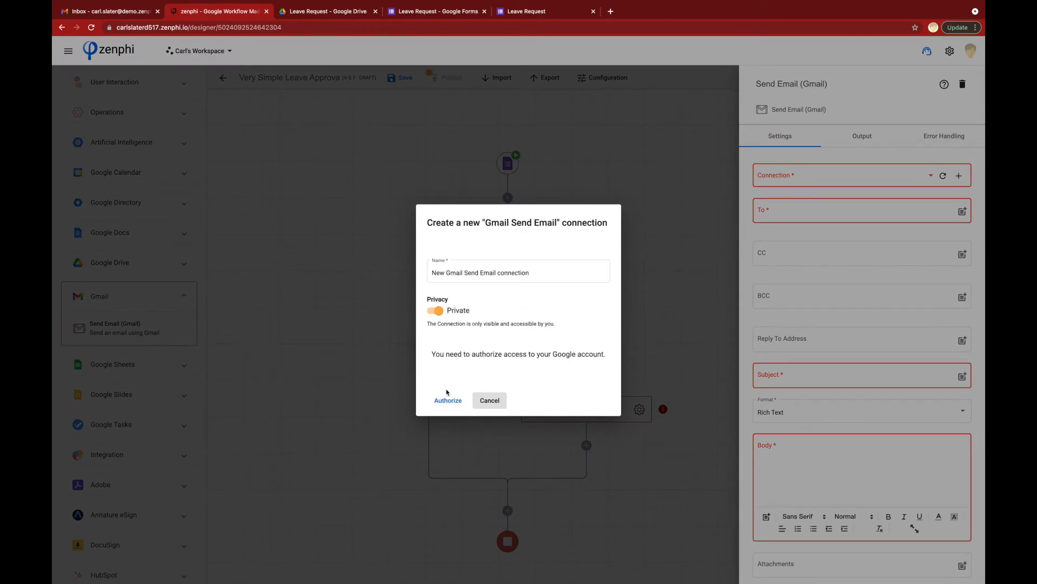
pyautogui.click(448, 401)
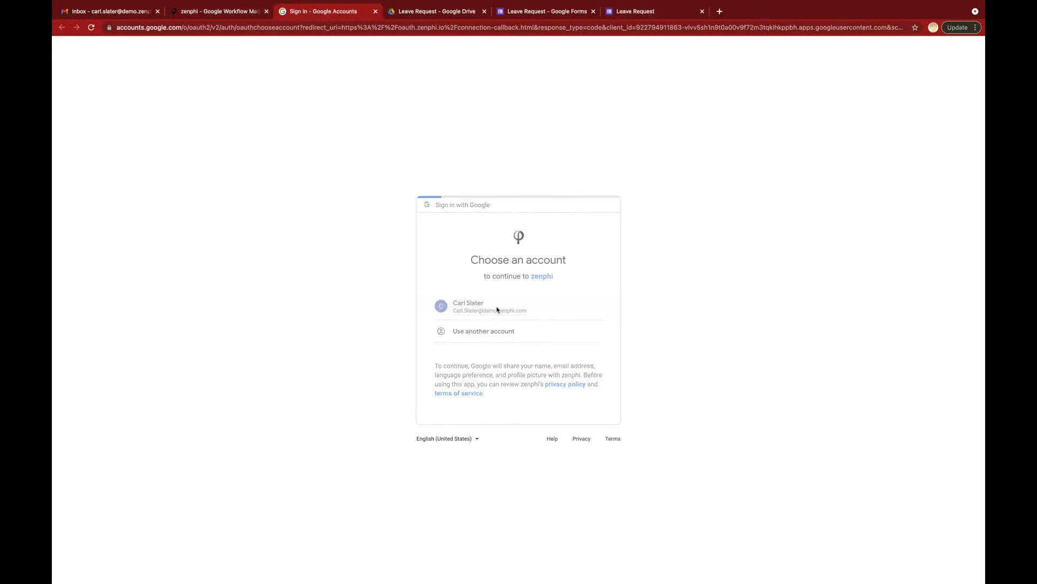
pyautogui.click(575, 419)
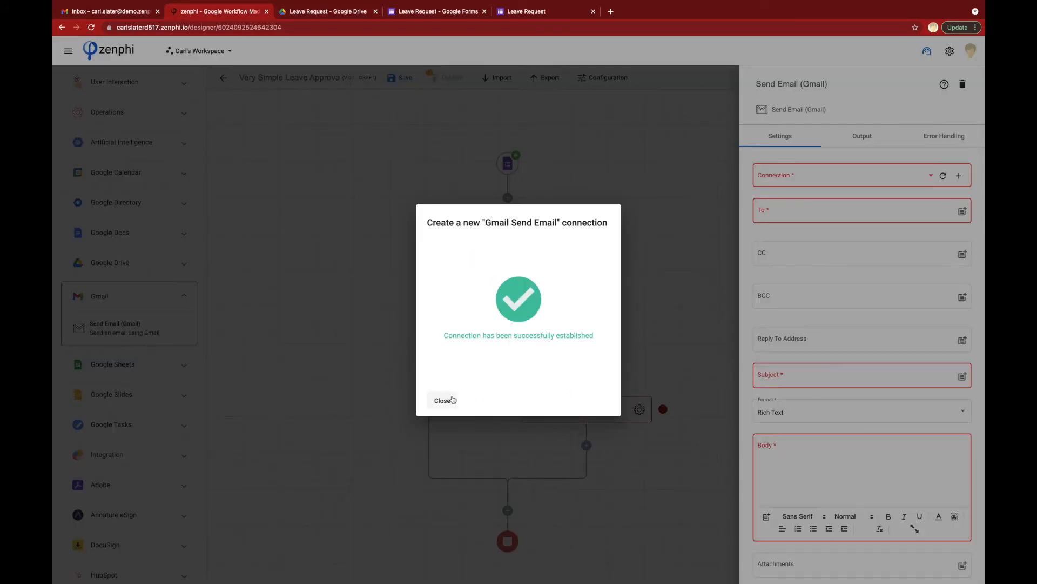
pyautogui.click(443, 403)
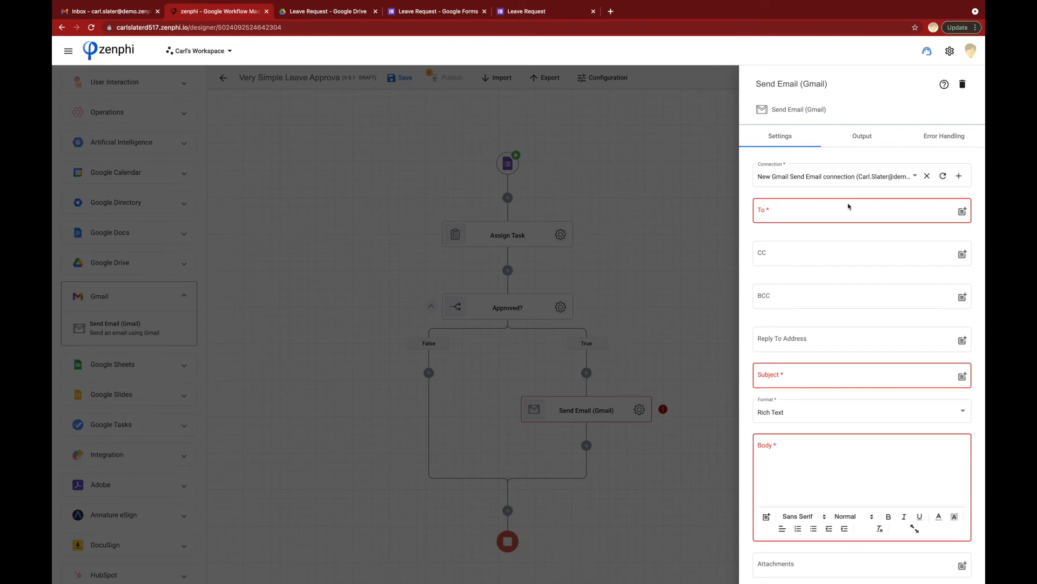
# Step: Address the True-branch email to the form's Initiator Email with subject 'Leave Request Approved'
pyautogui.click(782, 211)
pyautogui.click(963, 212)
pyautogui.click(639, 171)
pyautogui.click(629, 154)
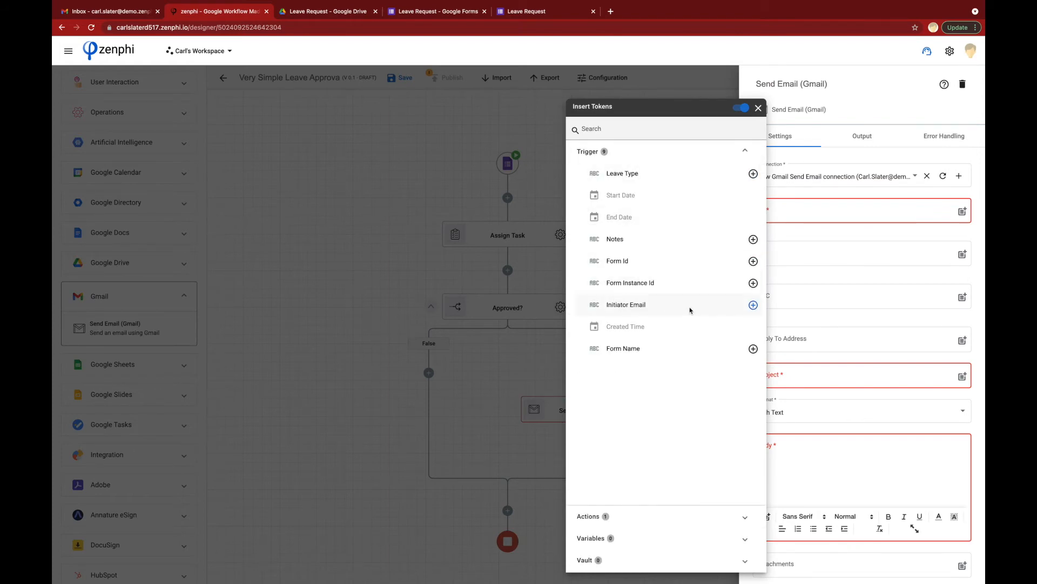
pyautogui.click(753, 304)
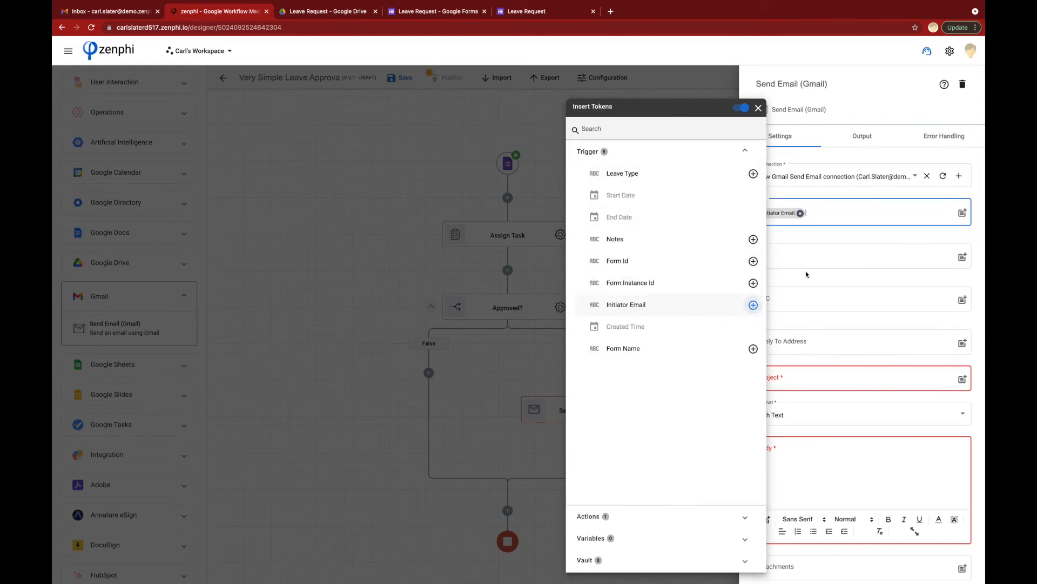
pyautogui.click(852, 234)
pyautogui.click(782, 380)
pyautogui.write('Leave Request Approved')
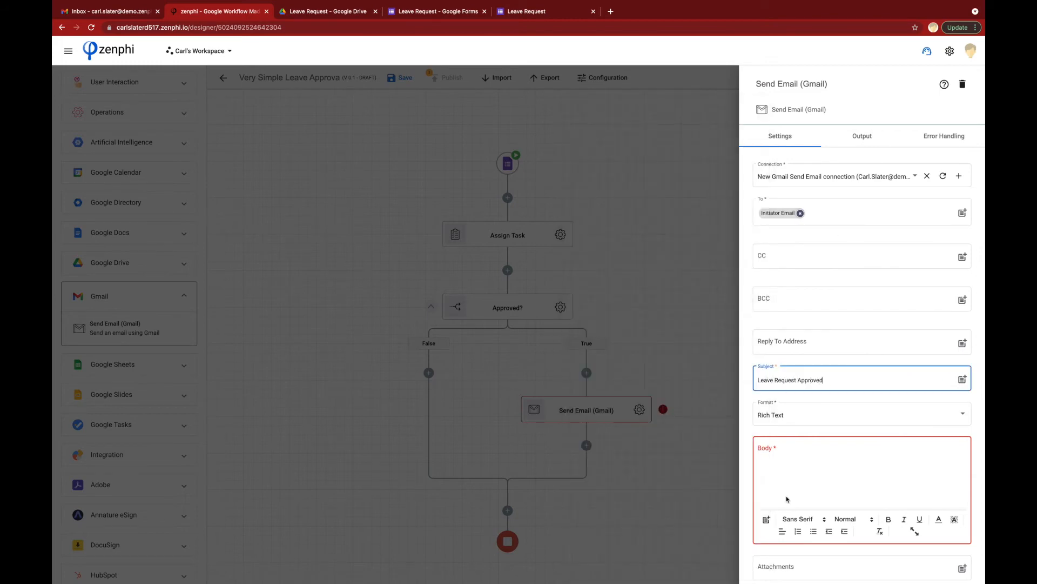
# Step: Write the body as the Leave Type token plus 'leave request has been approved. Regards,'
pyautogui.click(774, 470)
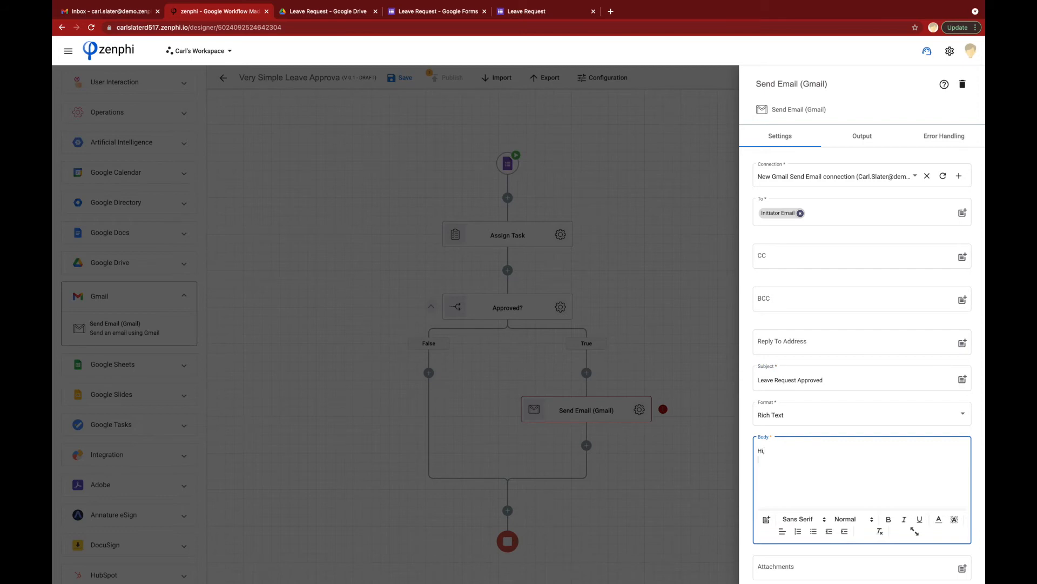
pyautogui.click(766, 519)
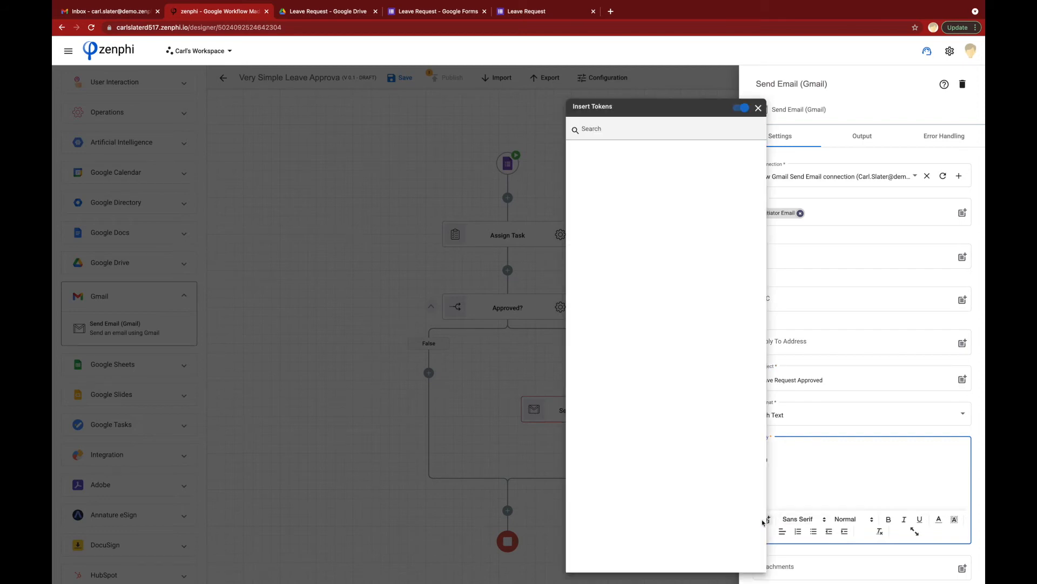
pyautogui.click(601, 151)
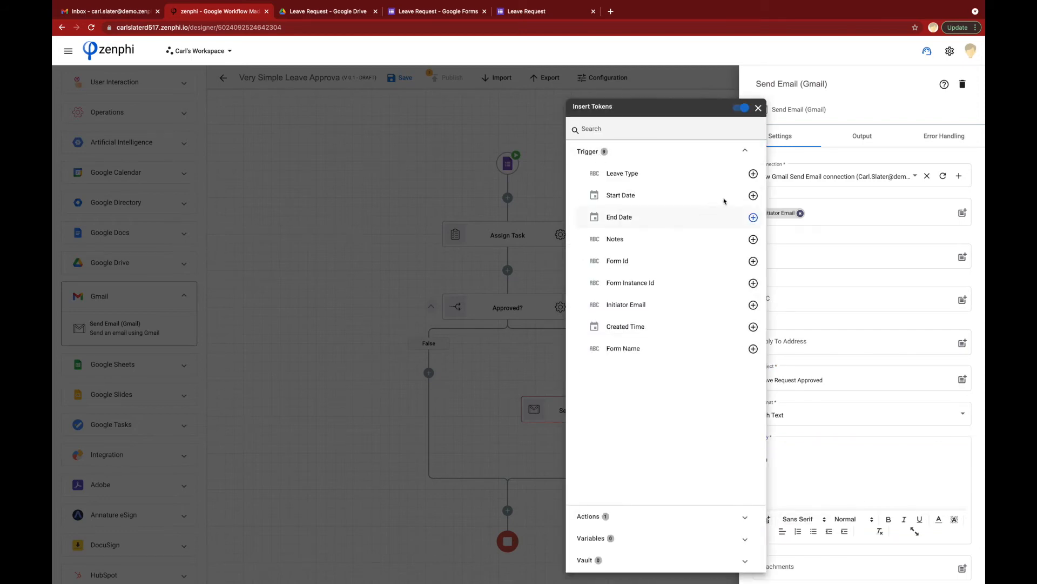
pyautogui.click(754, 173)
pyautogui.click(825, 459)
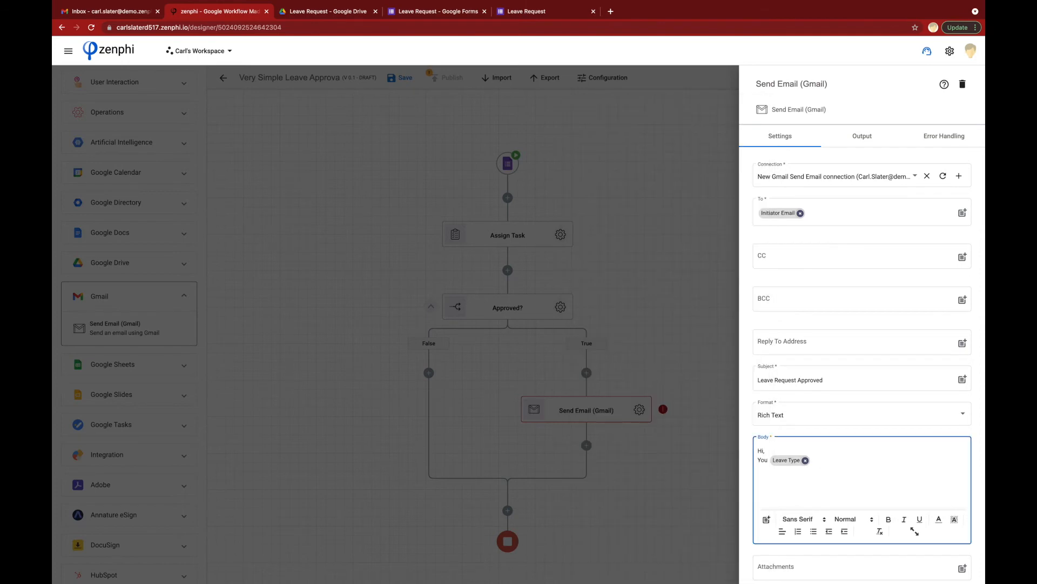
pyautogui.write('leave request has been approved. ')
pyautogui.write('Regards,')
# Step: Rename the email step to 'Send Approval Email', dropping the ' (Gmail)' suffix
pyautogui.click(688, 430)
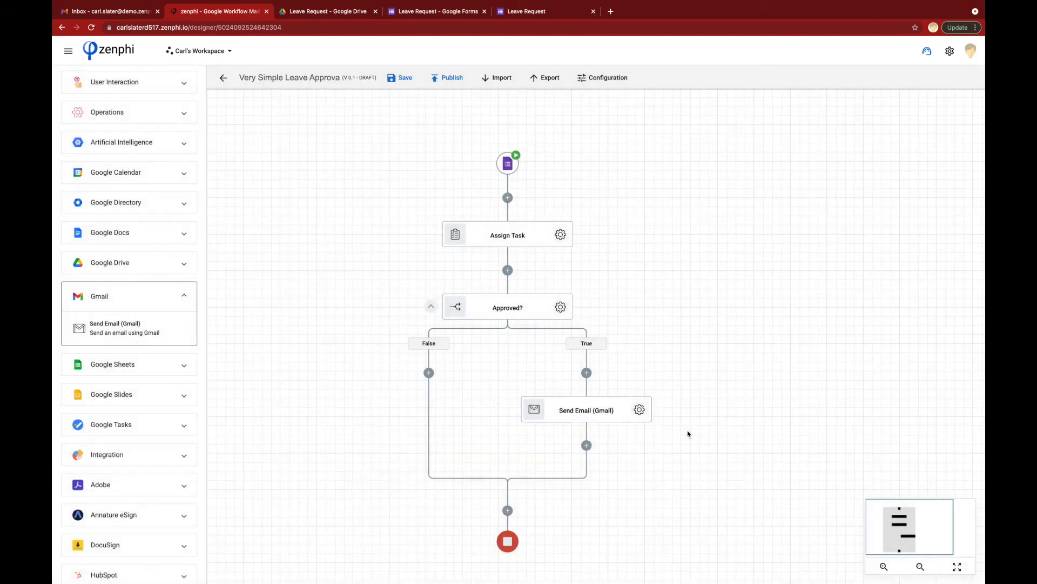
pyautogui.click(640, 409)
pyautogui.click(778, 85)
pyautogui.write('Approval Email (Gmai')
pyautogui.moveTo(832, 87); pyautogui.dragTo(893, 79)
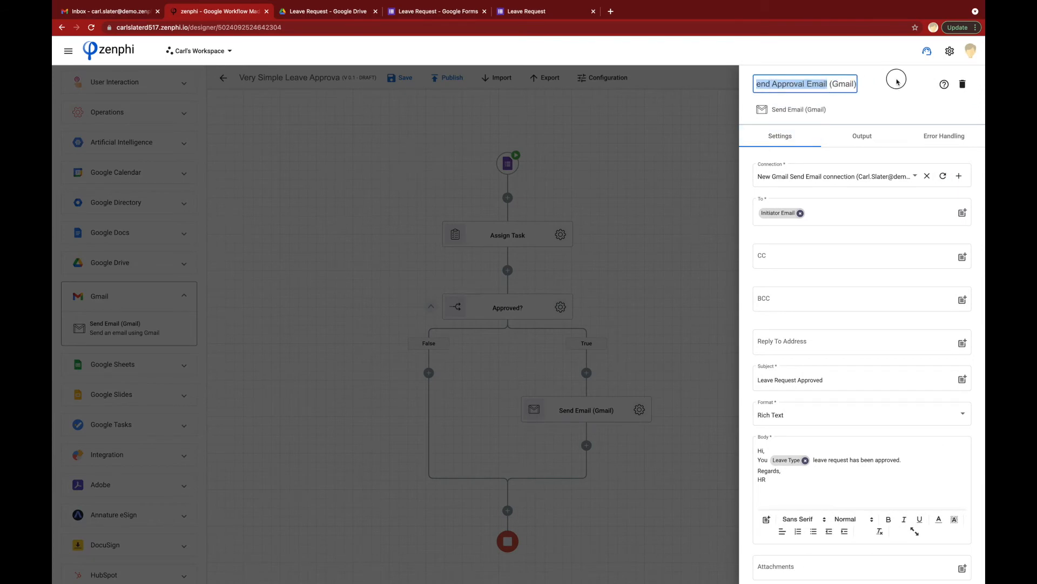
pyautogui.press('BackSpace')
pyautogui.click(669, 171)
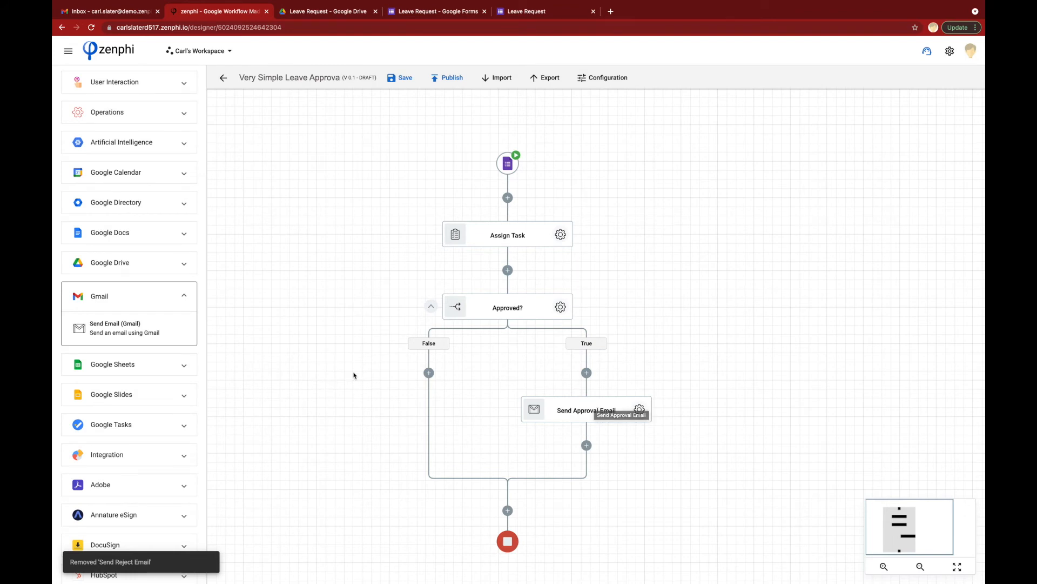
# Step: Add a Gmail send-email step to the False branch using the existing Gmail connection
pyautogui.moveTo(122, 333); pyautogui.dragTo(426, 370)
pyautogui.moveTo(426, 371); pyautogui.dragTo(427, 372)
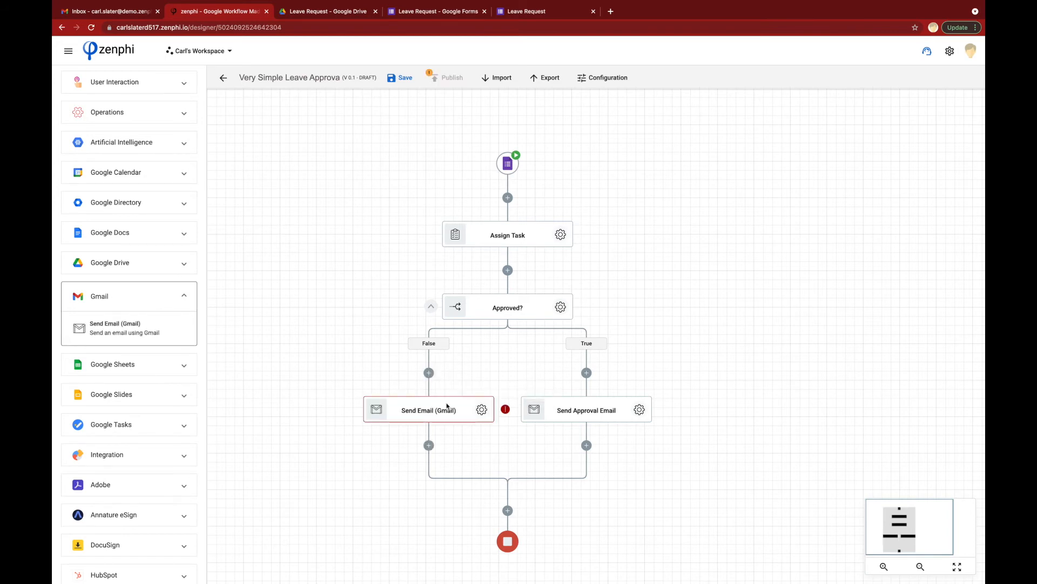
pyautogui.click(481, 409)
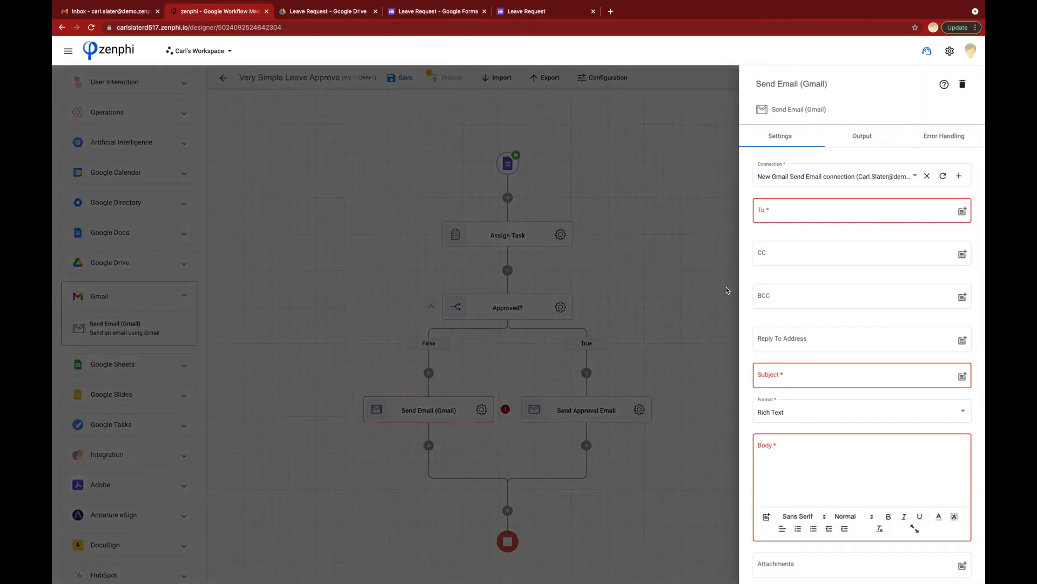
pyautogui.click(917, 178)
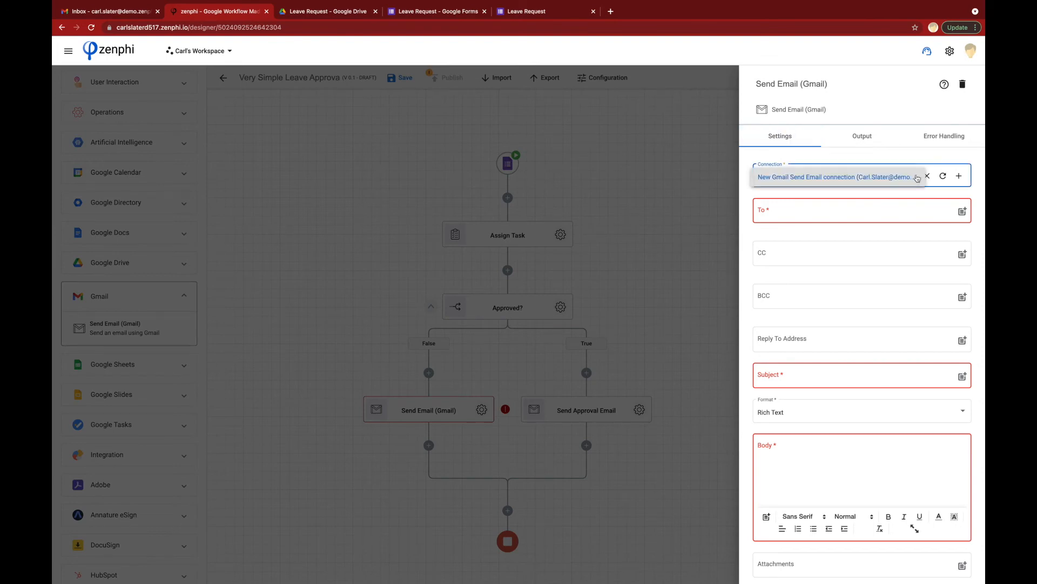
pyautogui.click(881, 180)
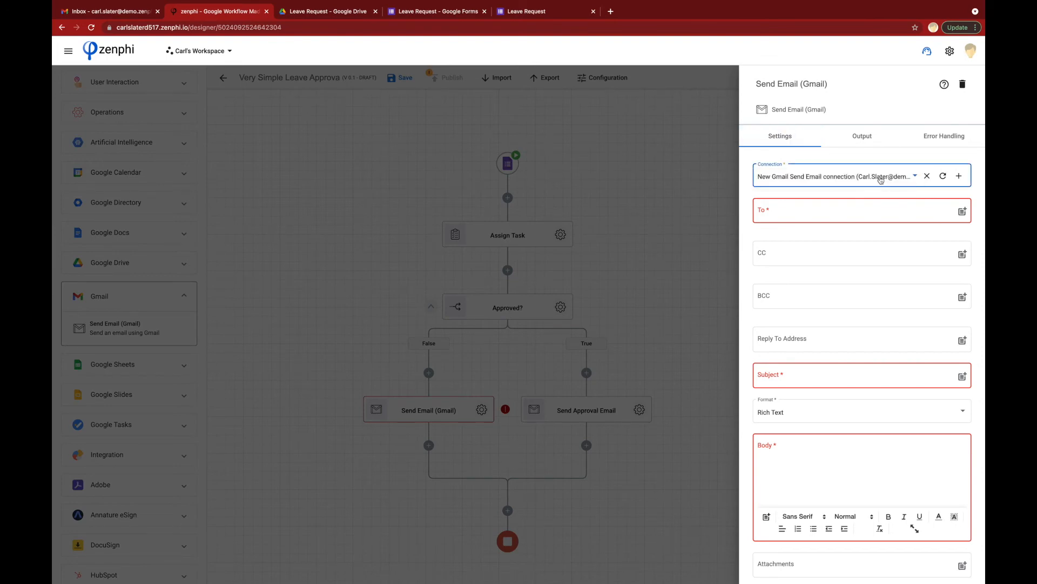
# Step: Address the rejection email to the Initiator Email with subject 'Leave Request Rejected'
pyautogui.click(962, 211)
pyautogui.click(604, 157)
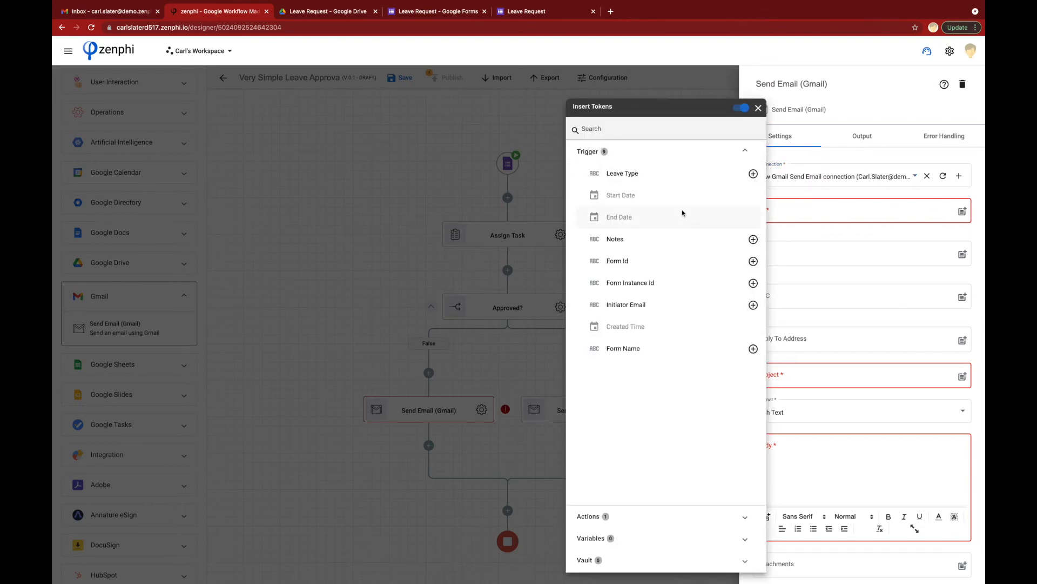
pyautogui.click(752, 306)
pyautogui.click(792, 382)
pyautogui.write('L')
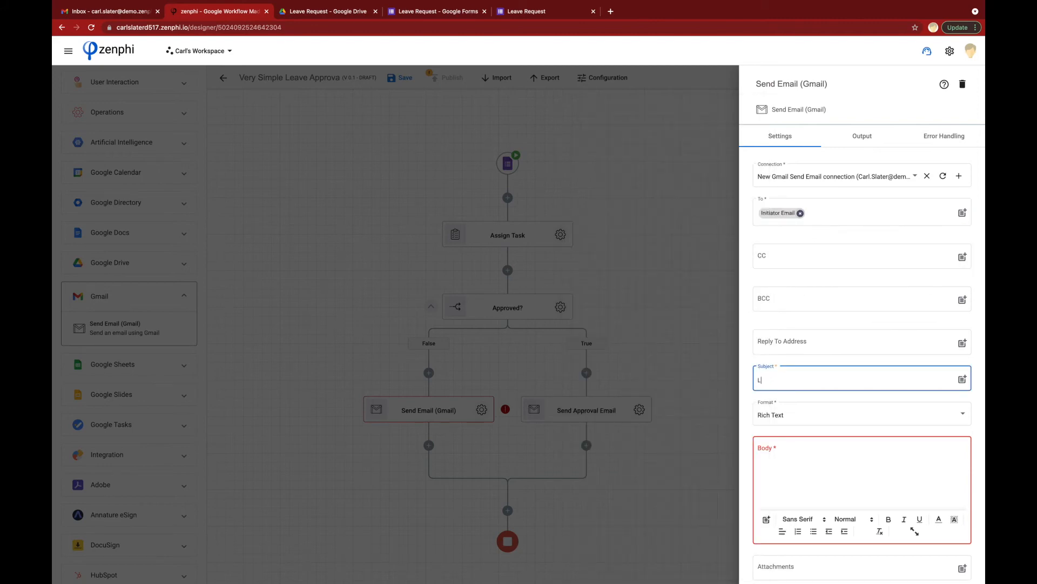
pyautogui.write('eave Request Rejected')
# Step: Write the body with the Leave Type token, the rejection message, and a 'Thanks, HR' sign-off
pyautogui.click(805, 461)
pyautogui.write('Hi')
pyautogui.write('YOu')
pyautogui.write('r')
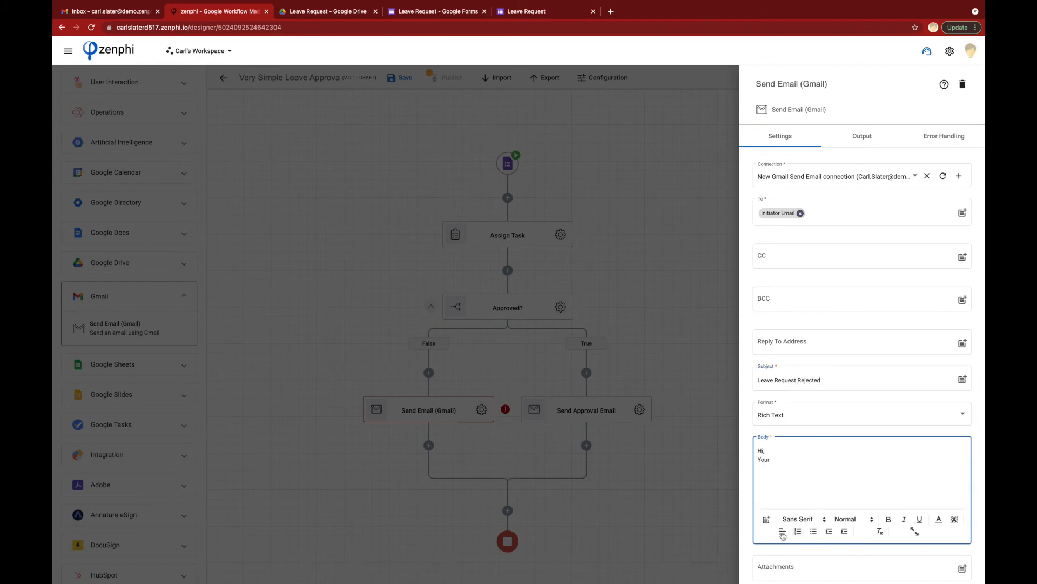
pyautogui.click(766, 519)
pyautogui.click(724, 196)
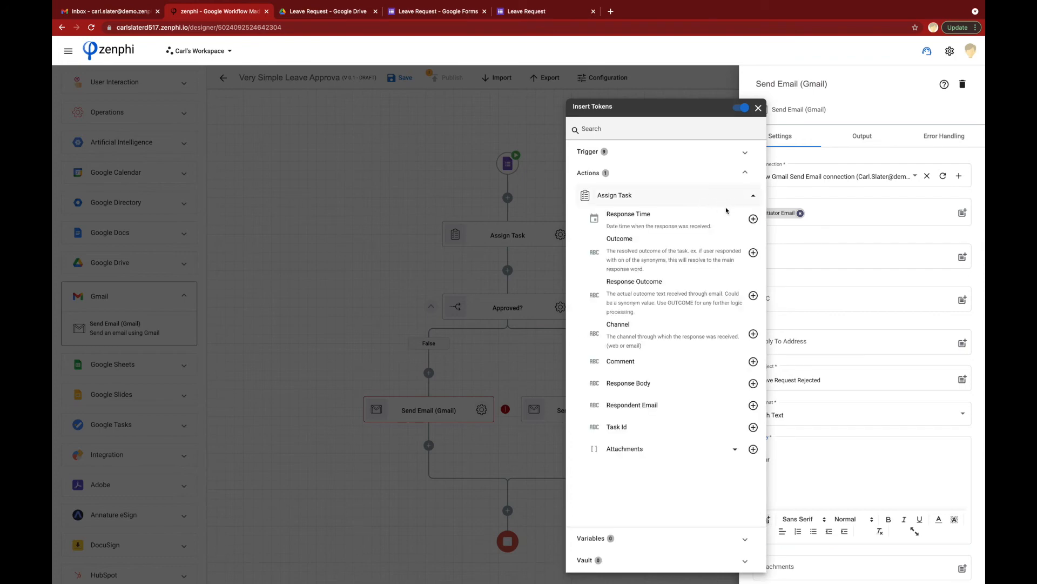
pyautogui.click(710, 154)
pyautogui.click(753, 173)
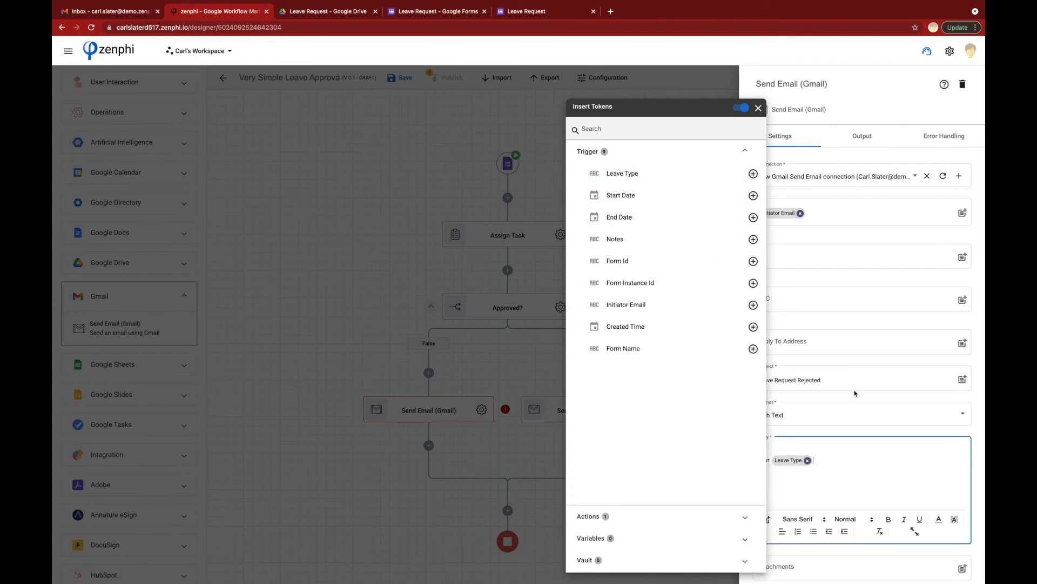
pyautogui.click(839, 460)
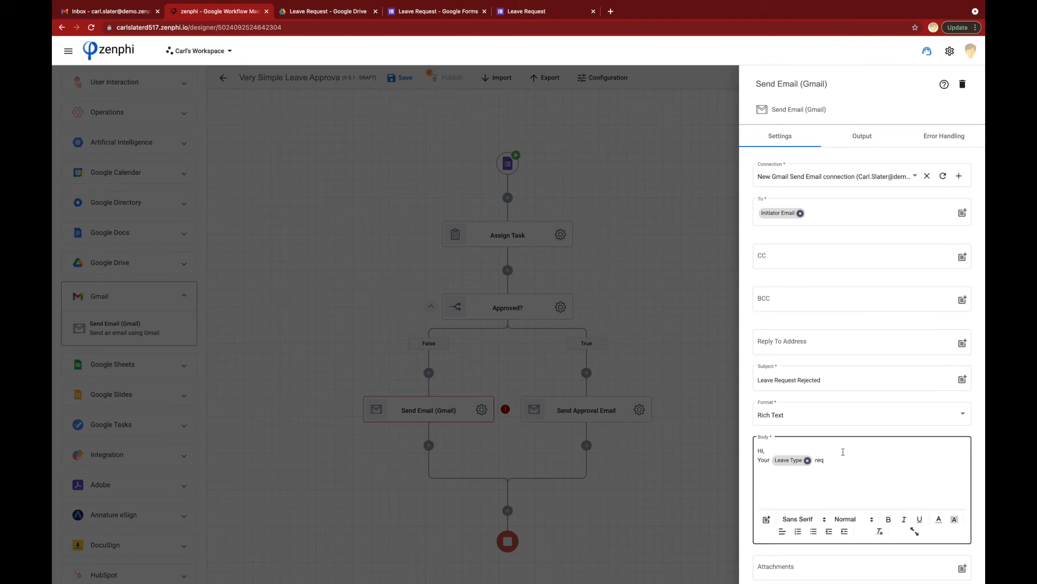
pyautogui.write('request was rejected')
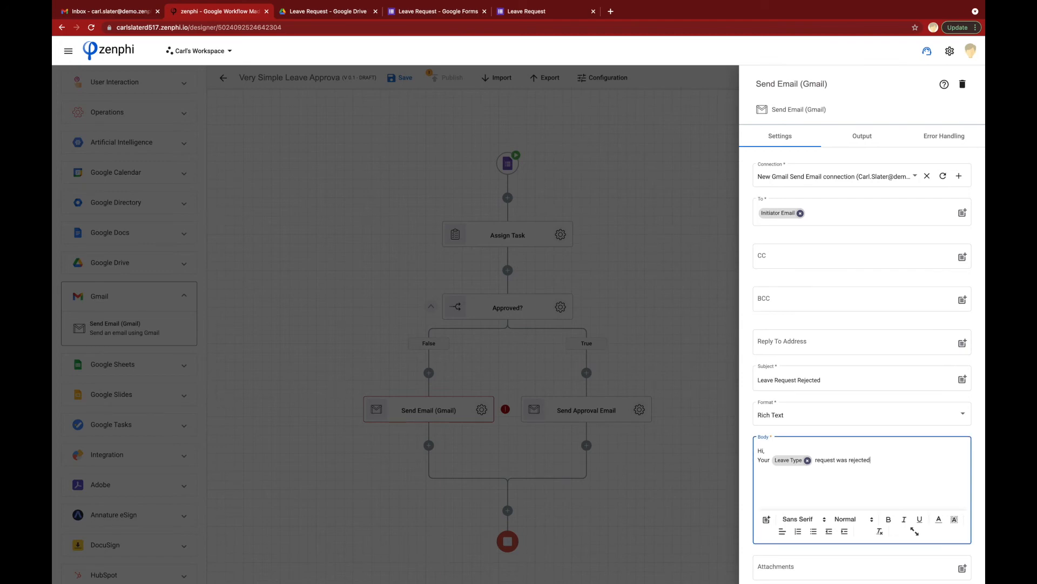
pyautogui.write('. Please reach out to your manager for further details.')
pyautogui.press('Return')
pyautogui.write('Thanks,')
pyautogui.press('Return')
pyautogui.write('HR')
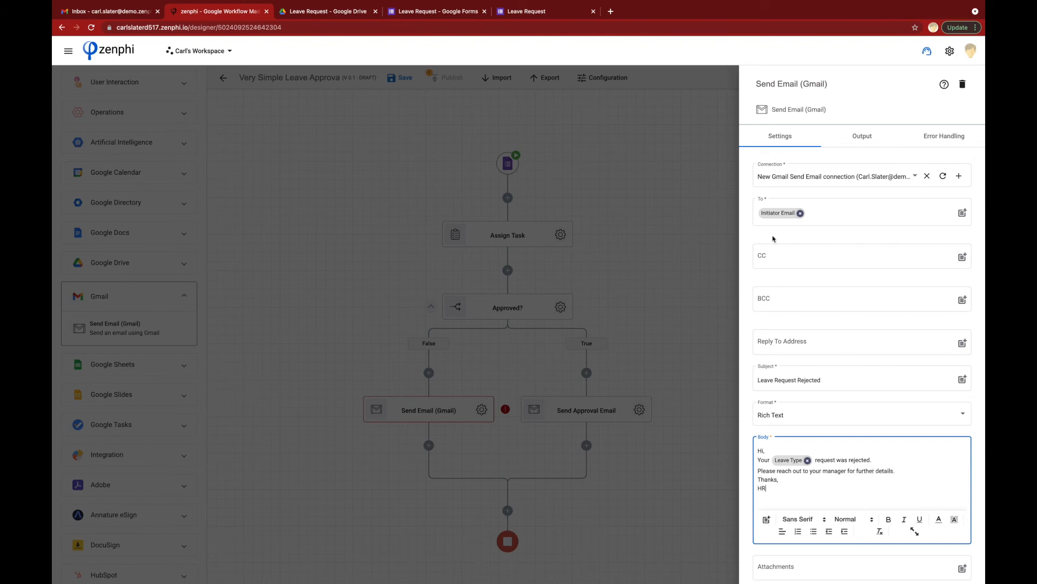
# Step: Rename the False-branch step to 'Send Rejection Email'
pyautogui.click(796, 85)
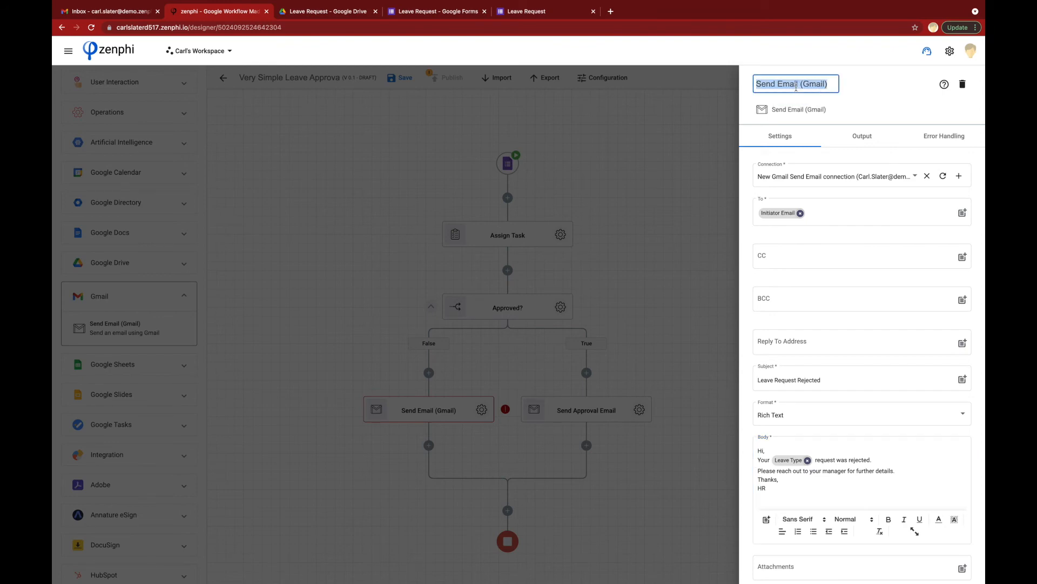
pyautogui.press('BackSpace')
pyautogui.write('Send Re')
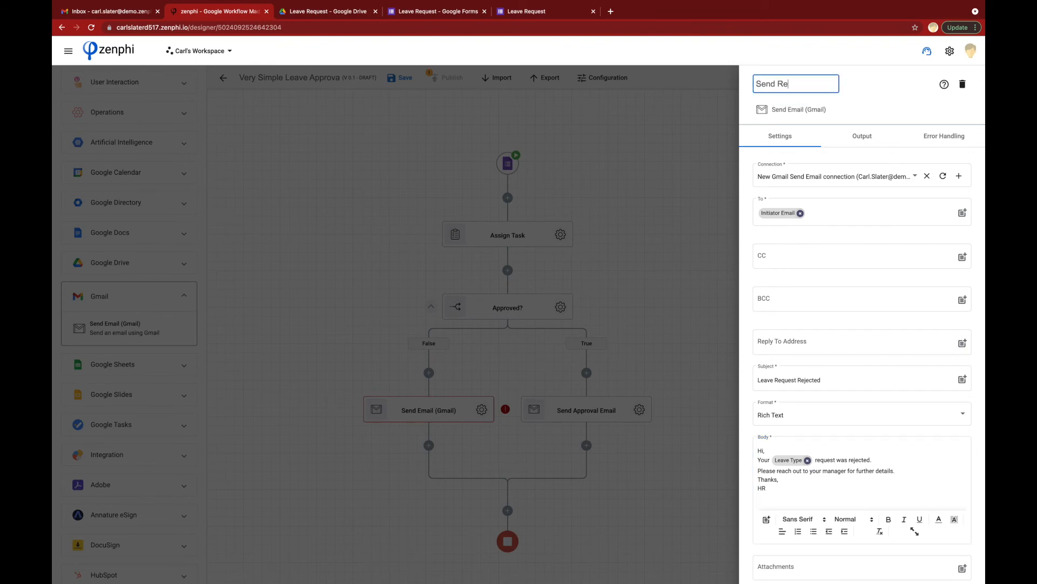
pyautogui.write('jection Email')
pyautogui.click(658, 168)
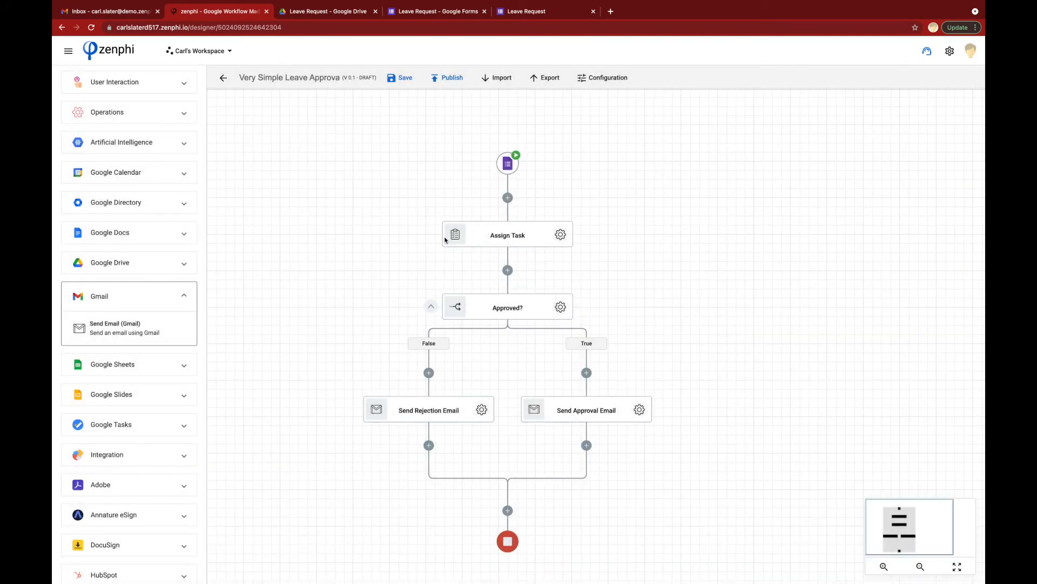
# Step: Save the Very Simple Leave Approval flow and publish it as version 1.0
pyautogui.click(399, 79)
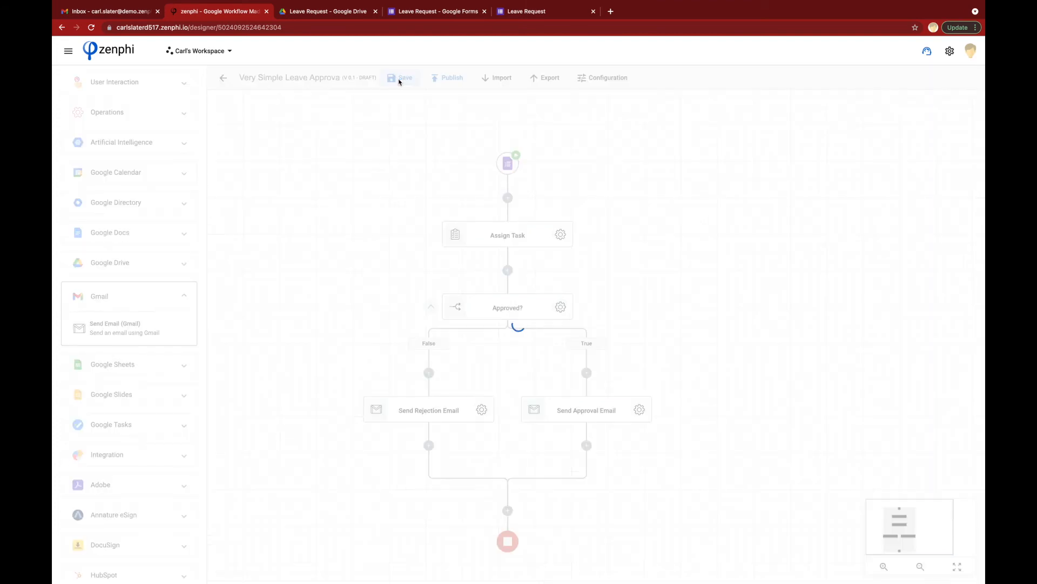
pyautogui.click(447, 79)
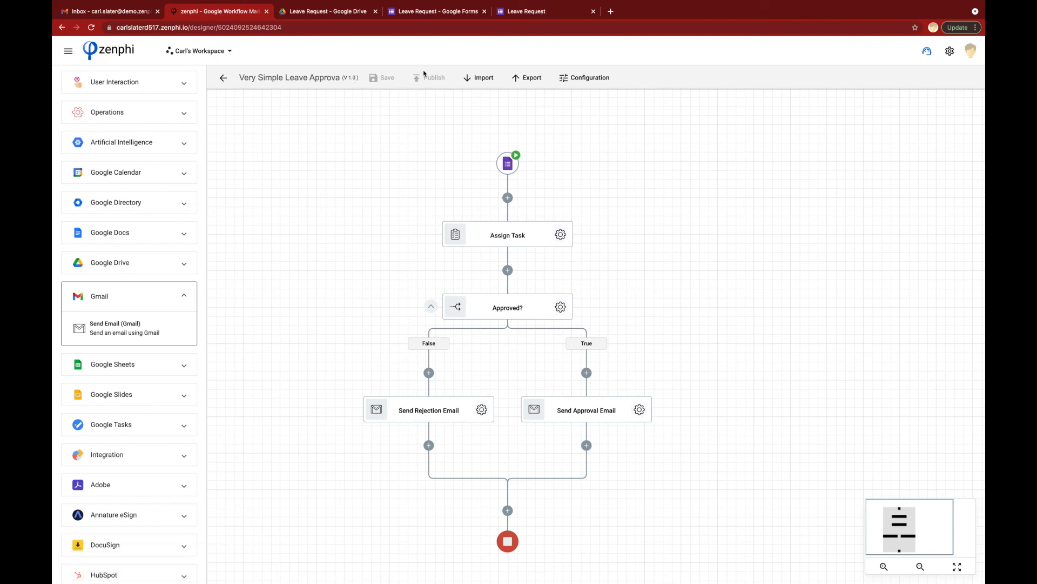
pyautogui.click(518, 13)
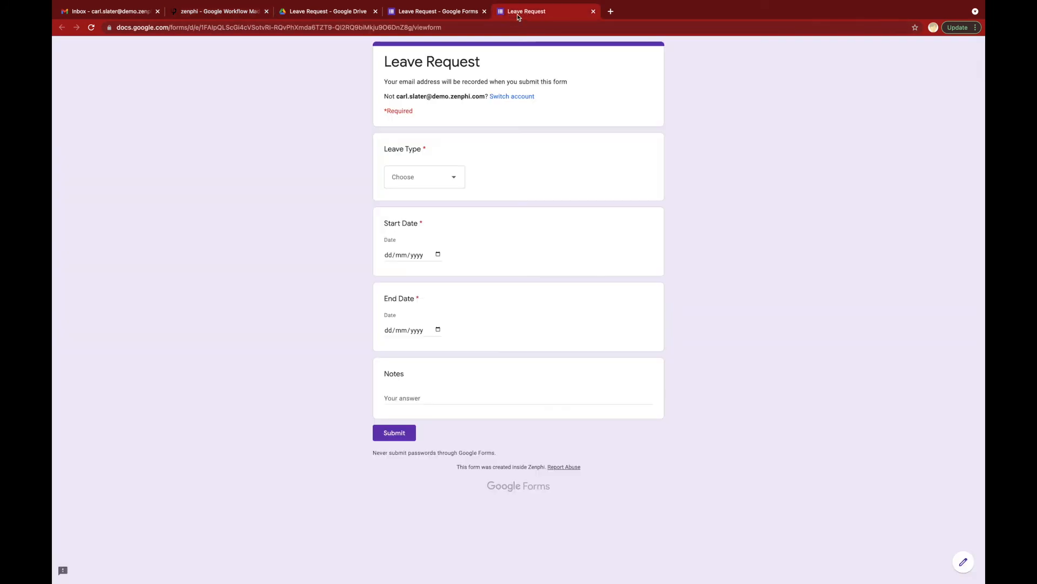
# Step: Submit a Sick Leave request for 04/08–05/08/2021 with the note 'I was not feeling well at all.'
pyautogui.click(457, 176)
pyautogui.click(429, 203)
pyautogui.click(437, 254)
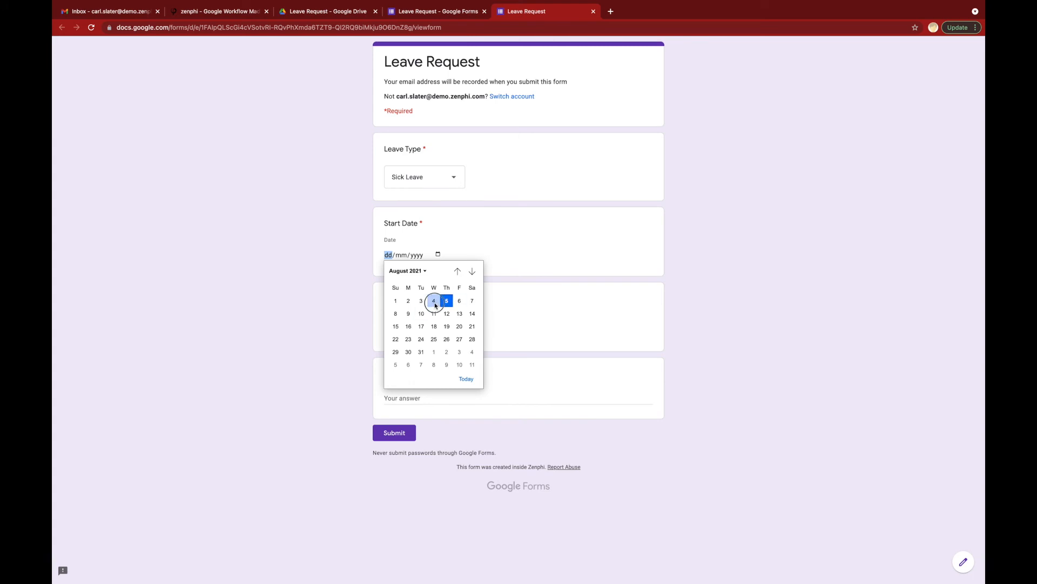
pyautogui.click(433, 301)
pyautogui.click(438, 330)
pyautogui.click(447, 375)
pyautogui.click(421, 396)
pyautogui.write('I was not ')
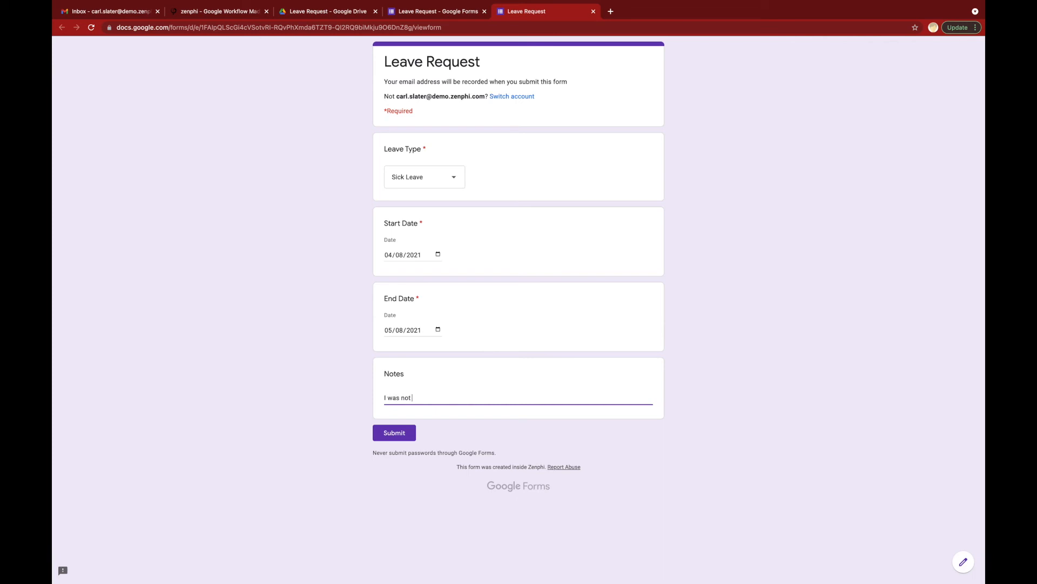
pyautogui.write('feeling well at all.')
pyautogui.click(397, 436)
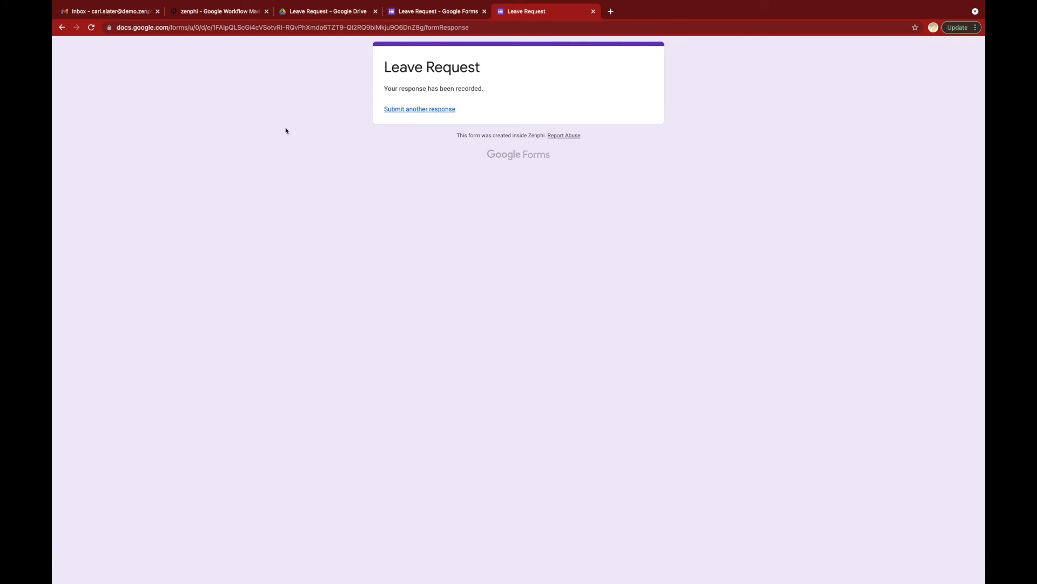
pyautogui.click(226, 14)
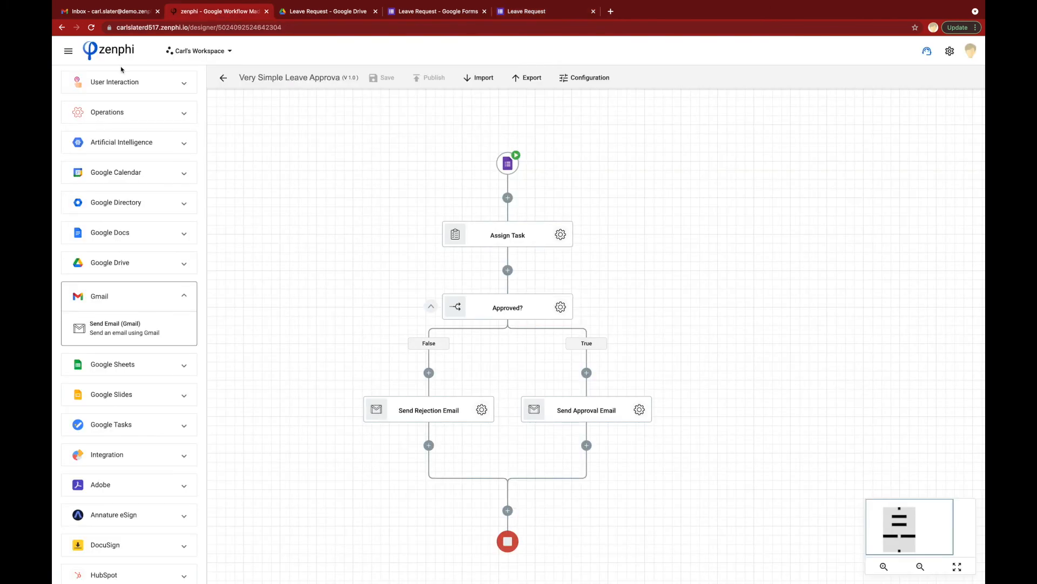
# Step: Open the executing Very Simple Leave Approval run from the Recent Runs list
pyautogui.click(68, 52)
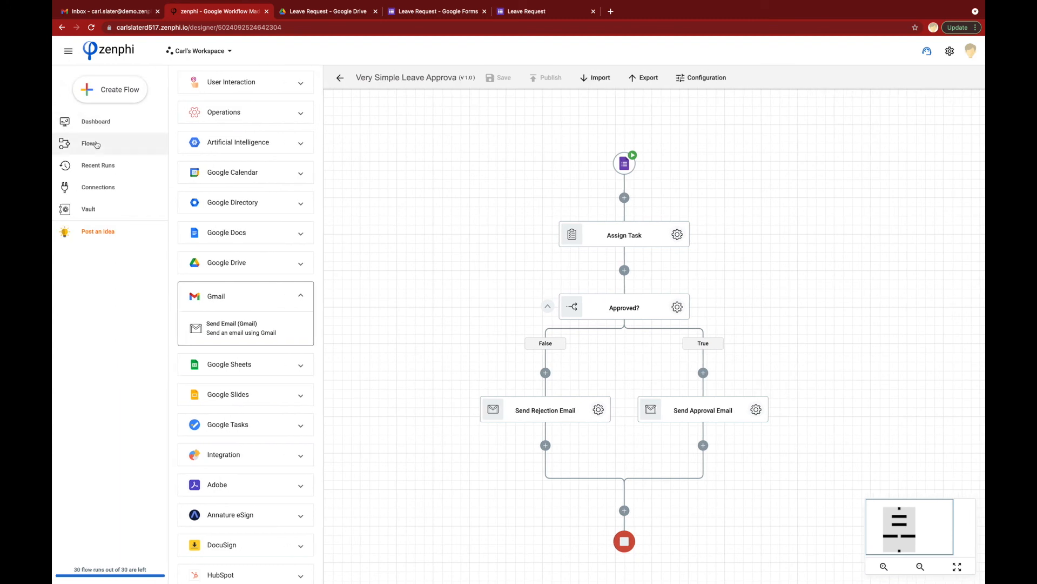
pyautogui.click(99, 166)
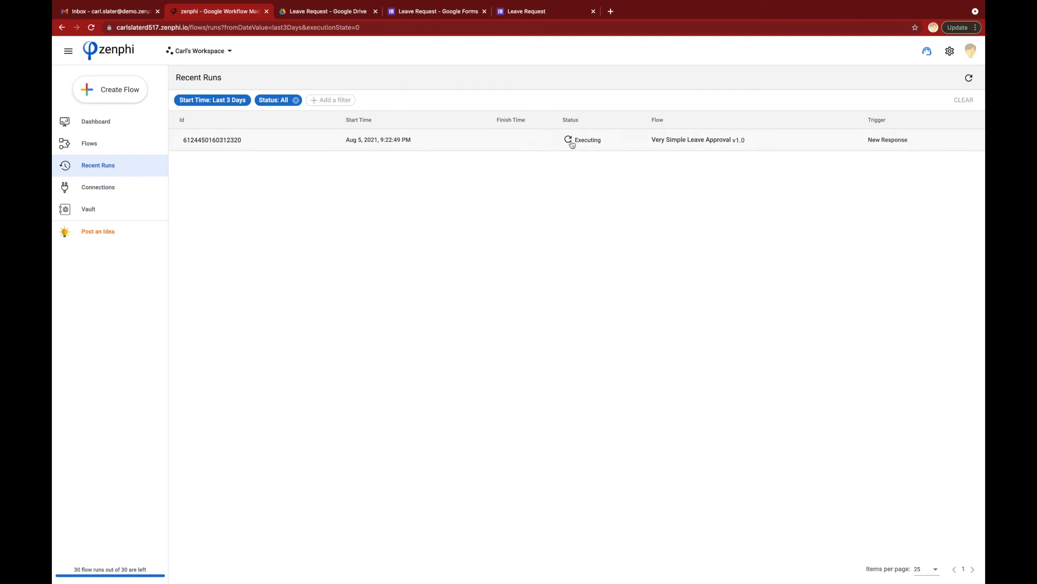
pyautogui.click(226, 145)
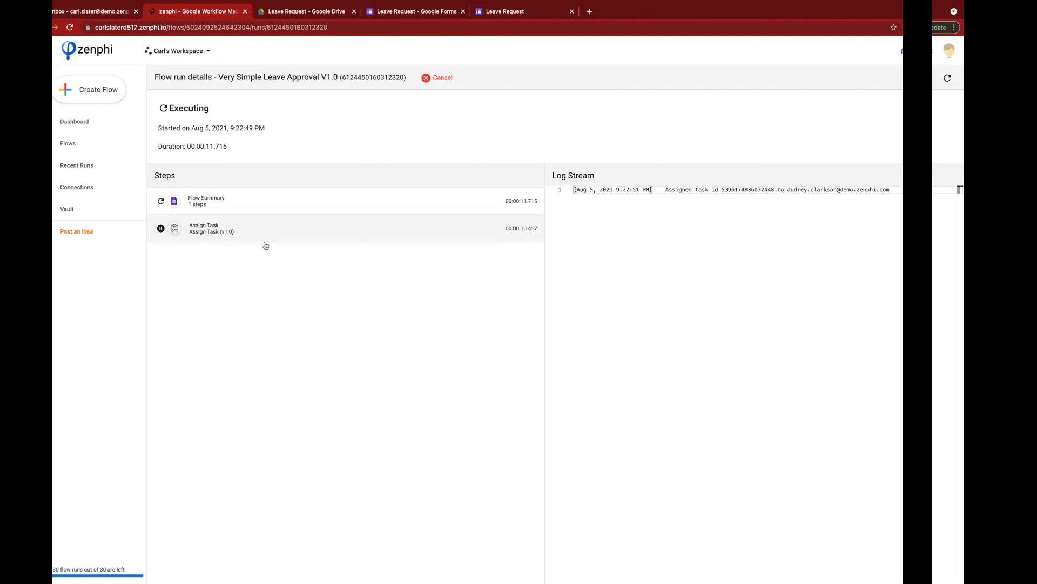
pyautogui.hotkey('ctrl', 'Right')
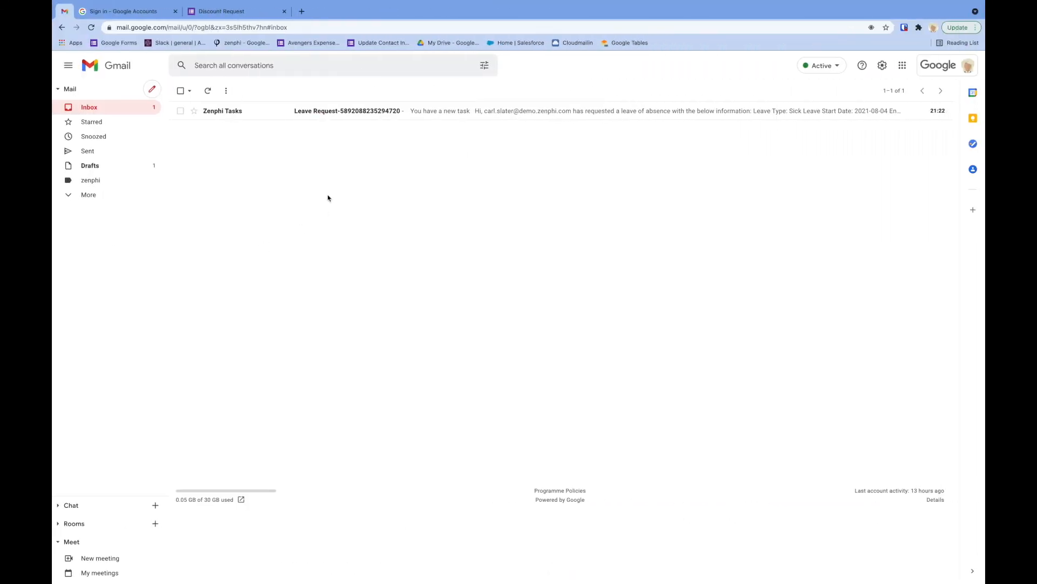
# Step: Approve the leave request from the Leave Request task email in the approver's inbox
pyautogui.moveTo(216, 117)
pyautogui.click(216, 118)
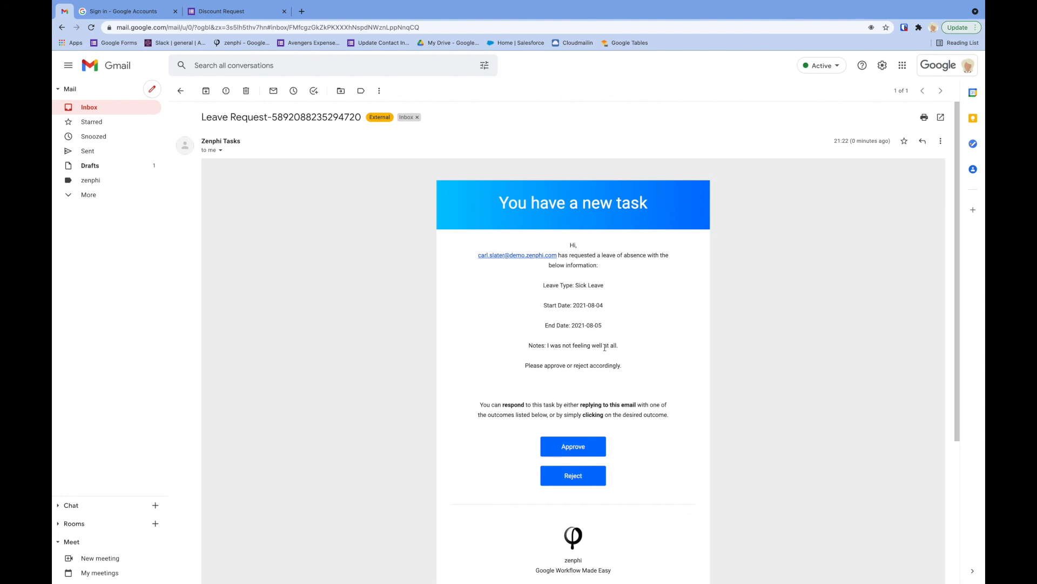
pyautogui.scroll(-1, 605, 363)
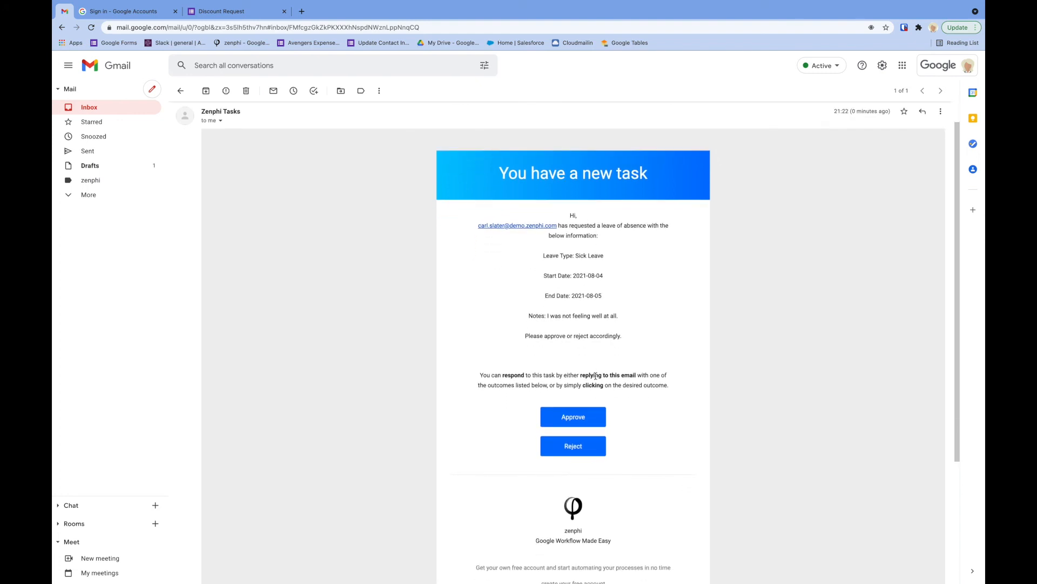
pyautogui.click(568, 416)
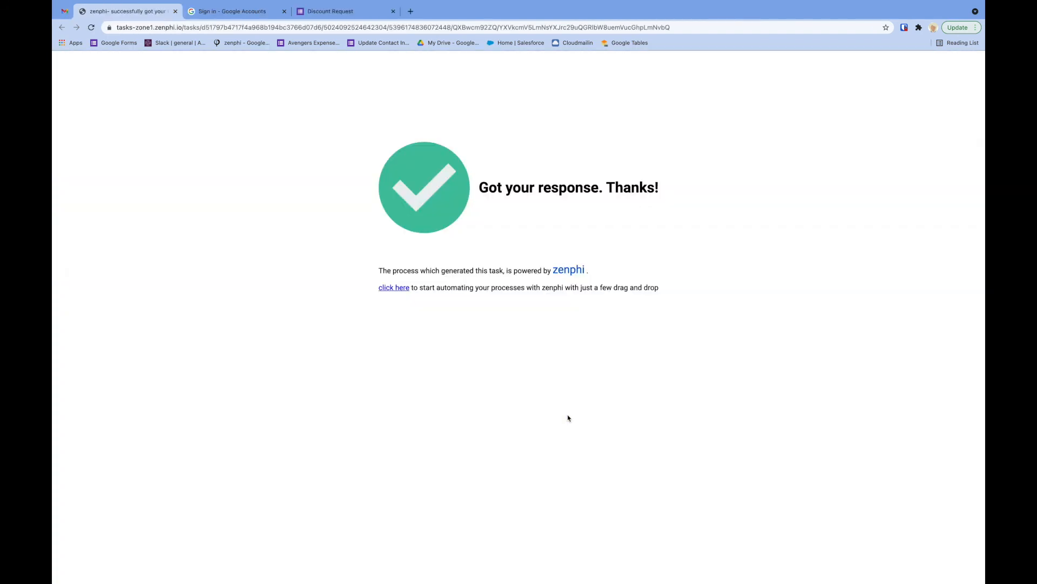
pyautogui.hotkey('ctrl', 'Left')
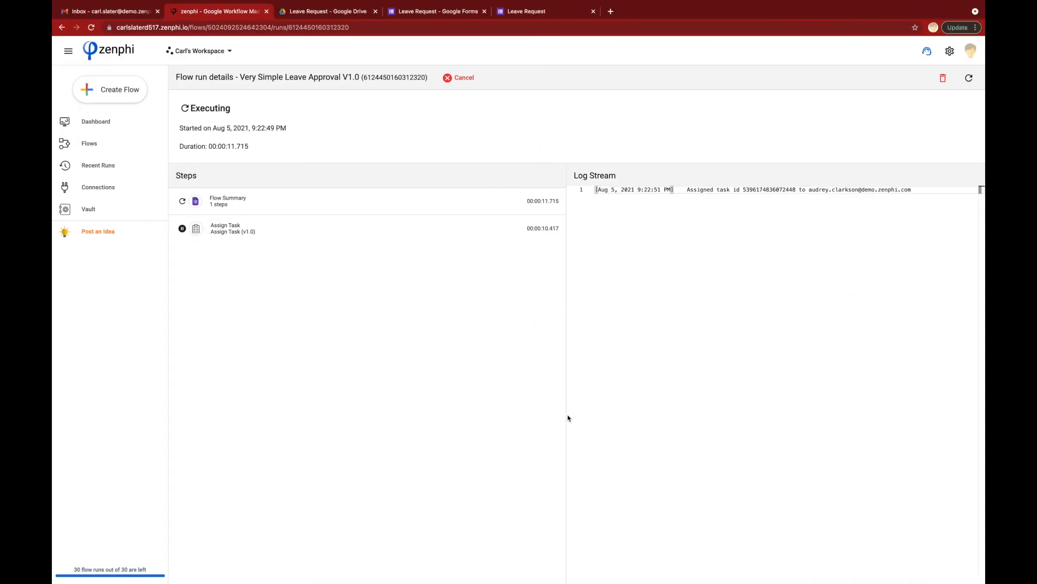
# Step: Refresh the run details until the run shows Completed with Send Approval Email succeeded
pyautogui.click(969, 78)
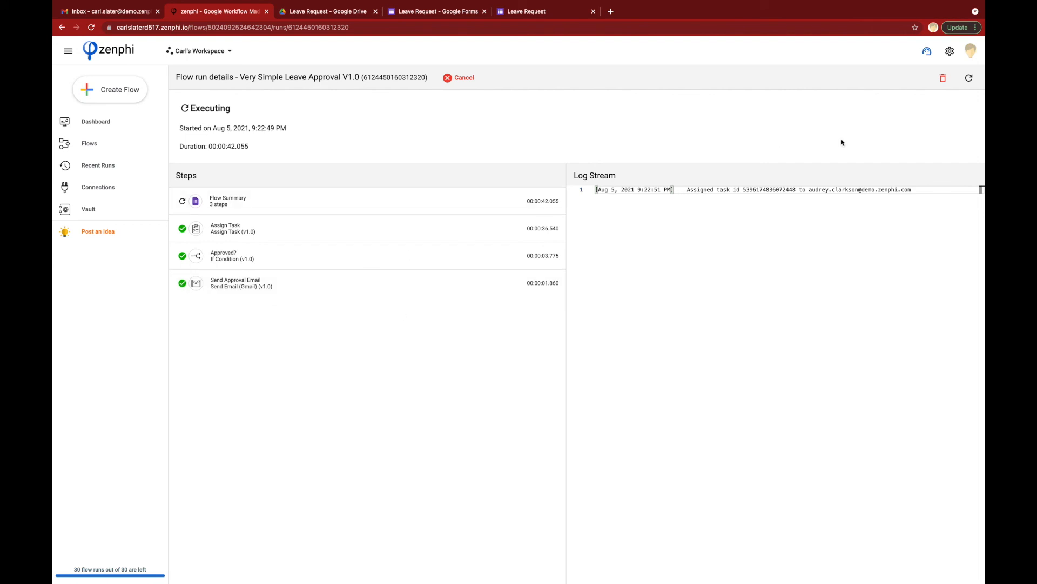
pyautogui.click(969, 77)
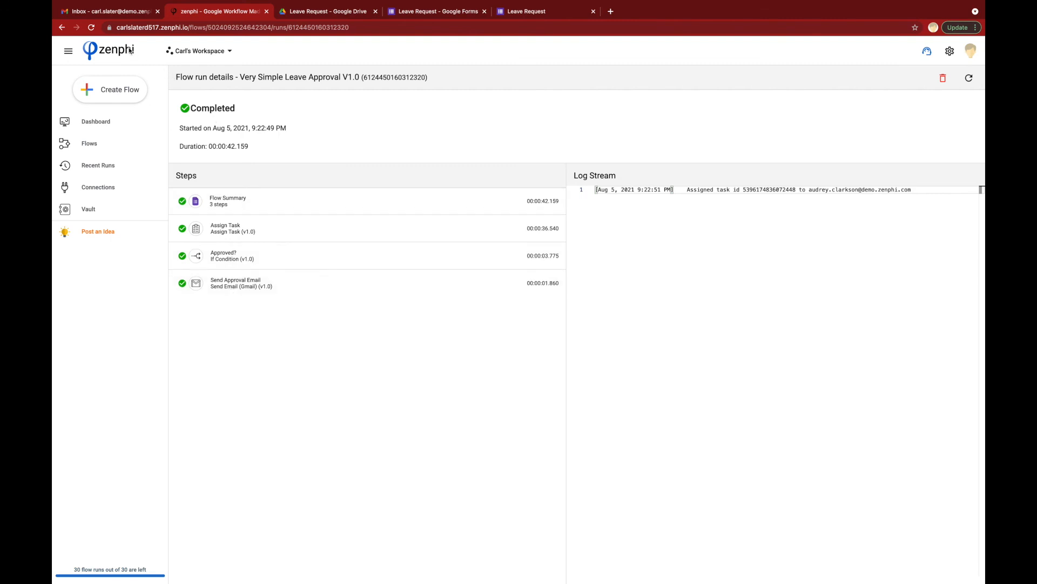
pyautogui.click(116, 11)
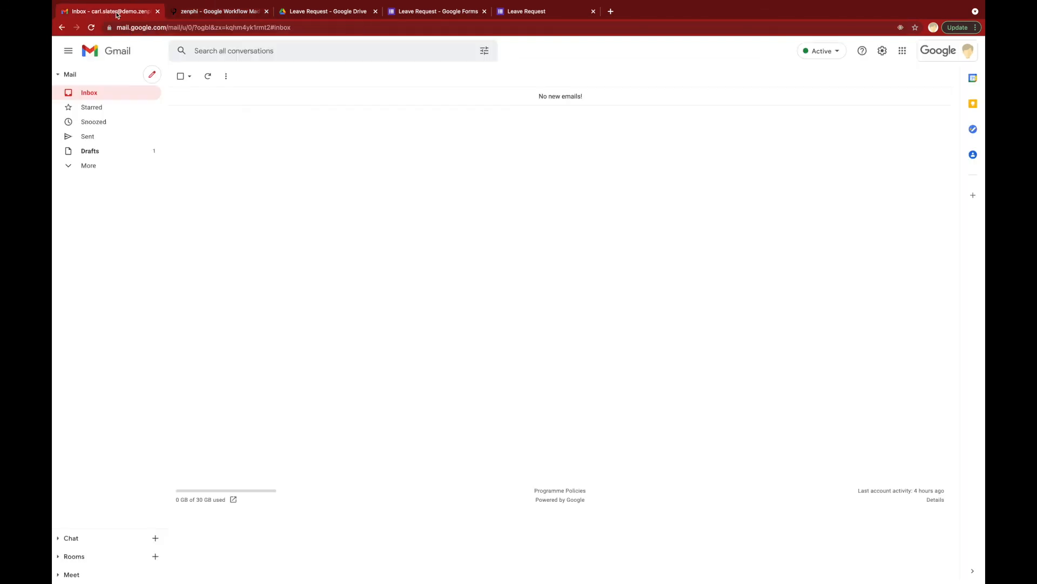
# Step: Refresh the inbox and open the 'Leave Request Approved' email for the Sick Leave request
pyautogui.click(207, 76)
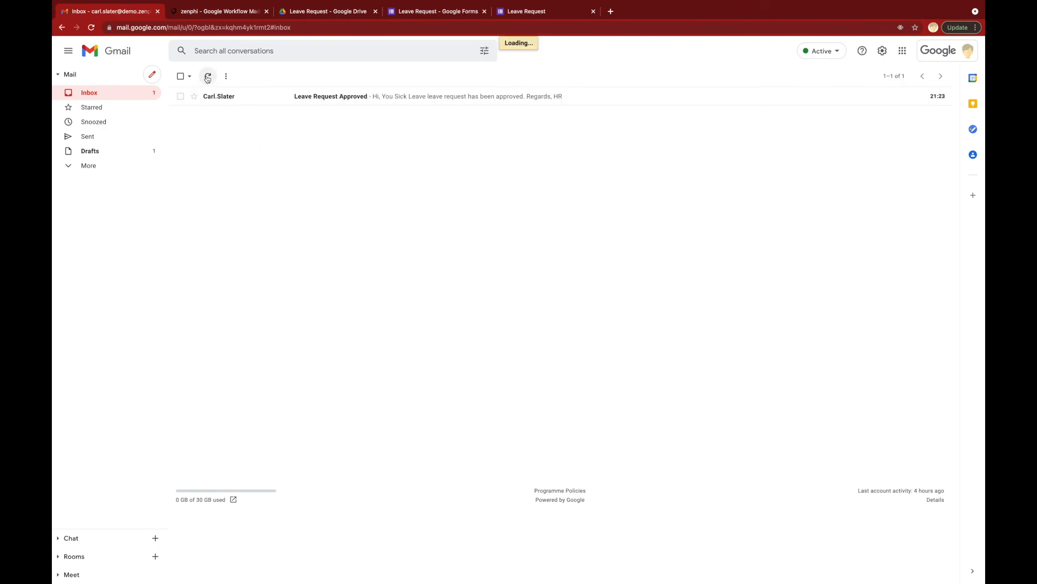
pyautogui.click(221, 97)
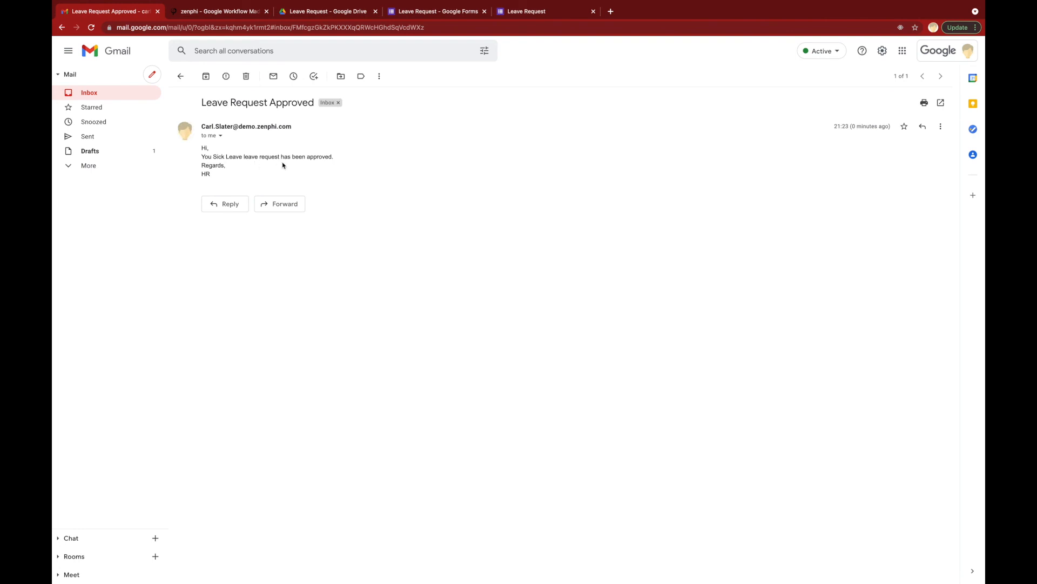
pyautogui.click(234, 15)
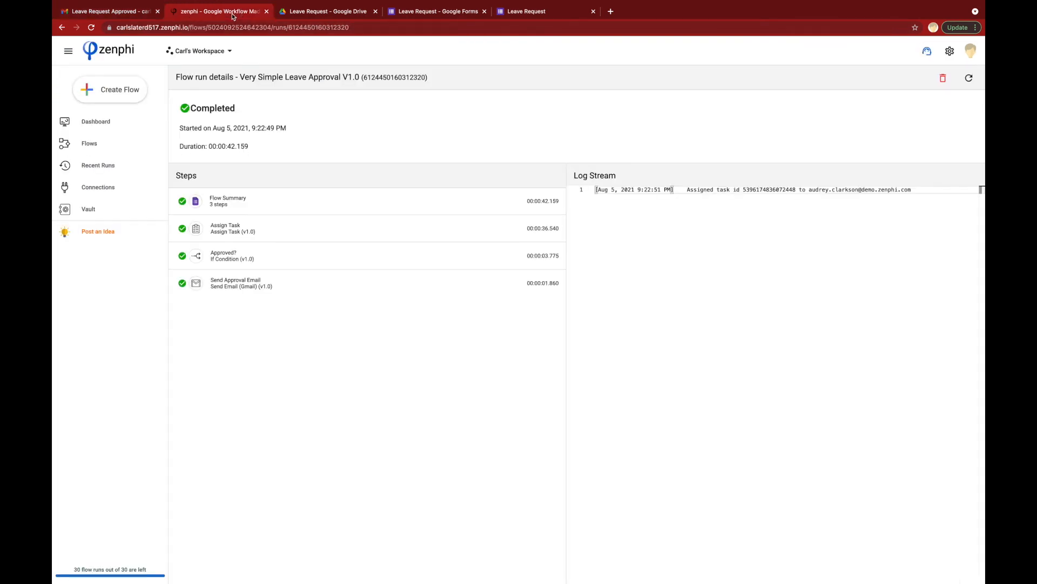
# Step: Open Very Simple Leave Approval from the Flows list in the designer
pyautogui.click(103, 142)
pyautogui.click(271, 138)
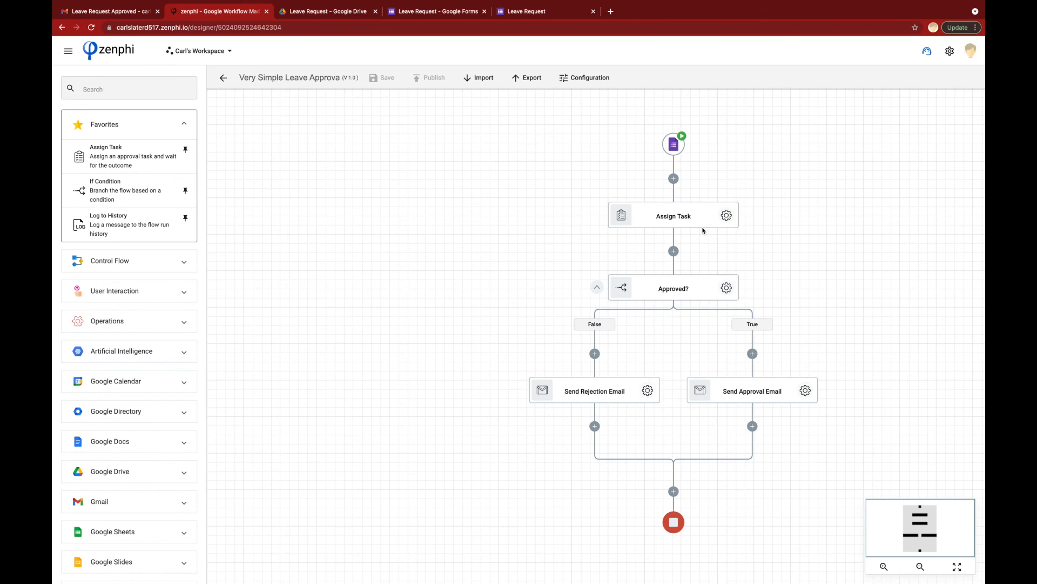
pyautogui.hscroll(2, 719, 254)
pyautogui.scroll(-1, 719, 254)
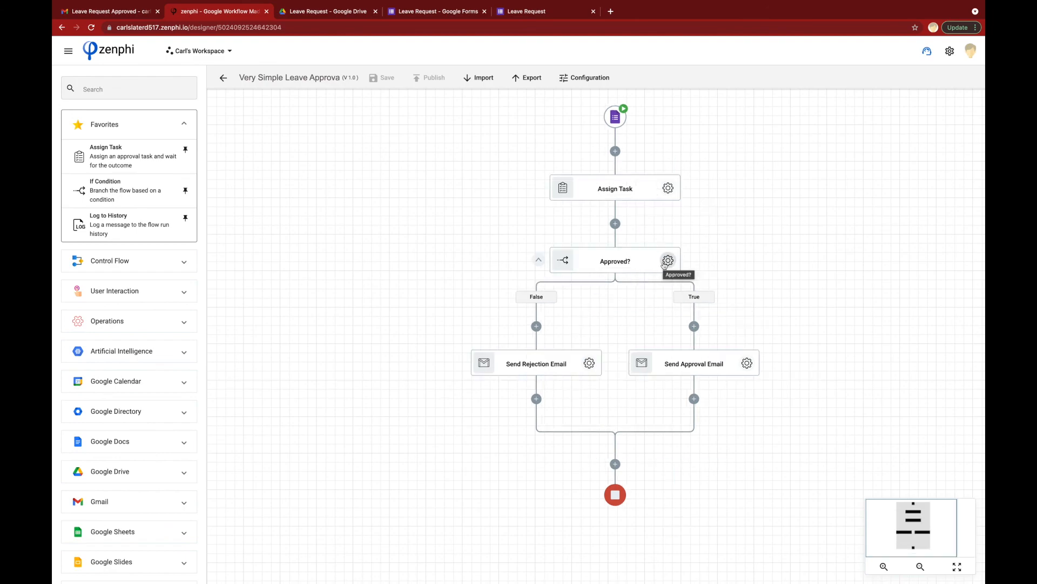